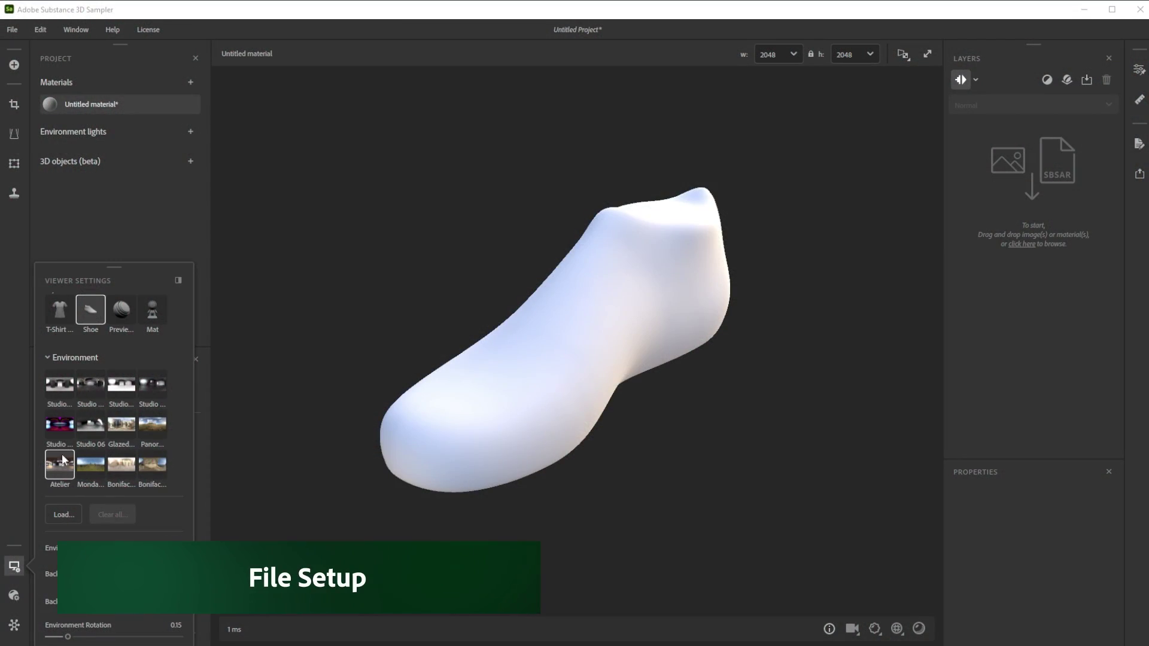
Scroll down through the Viewer Settings popup.
scroll(189, 454, down, 3)
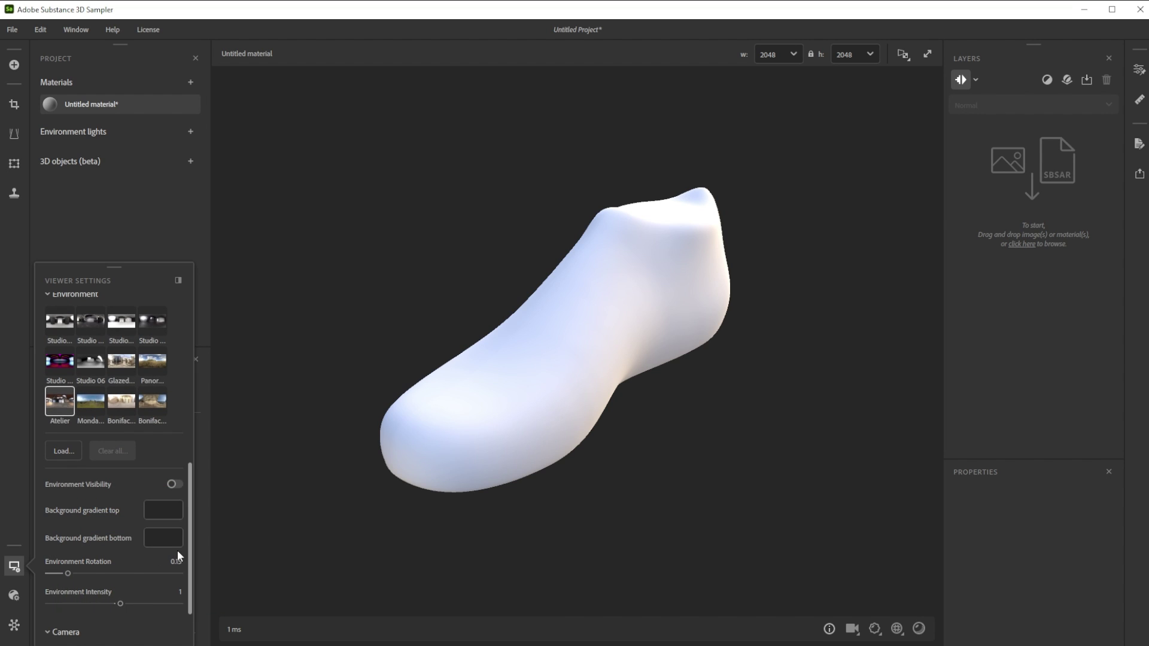
Filter the asset library to Materials and apply Spacer Mesh to the shoe.
click(15, 569)
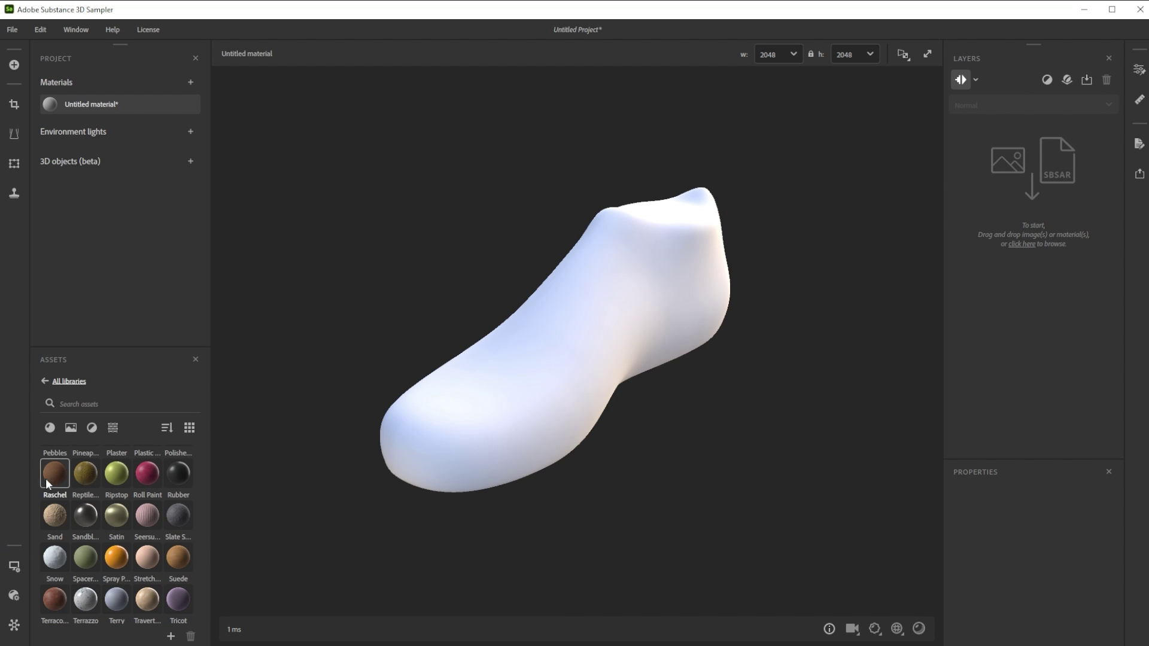
click(51, 428)
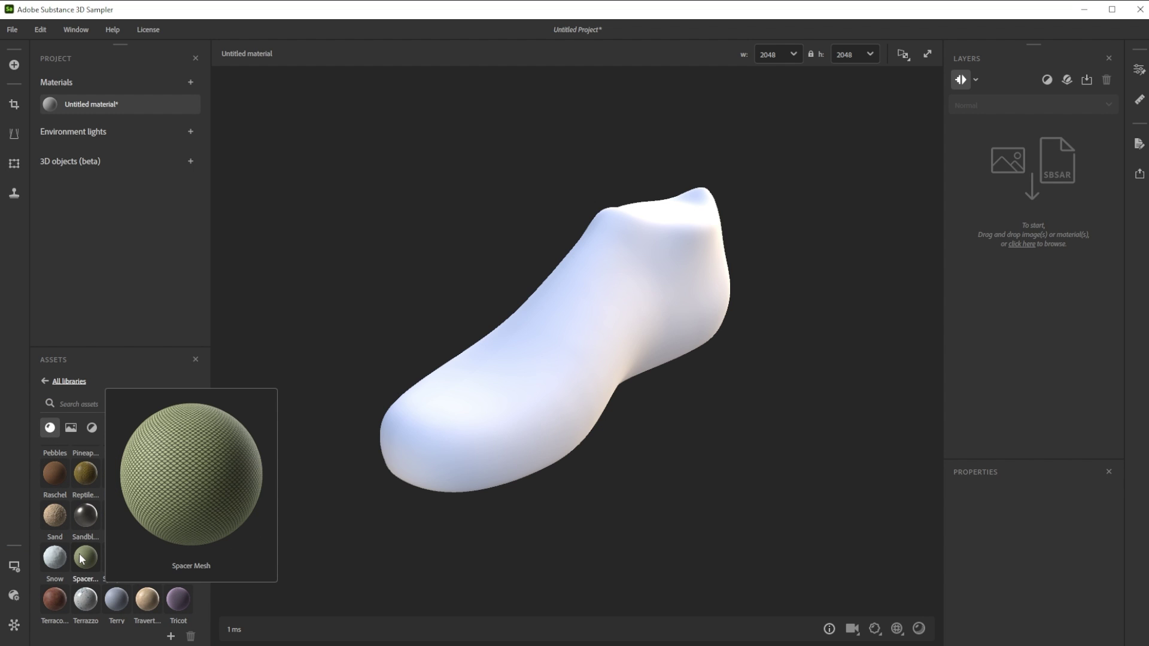
drag(84, 557, 561, 350)
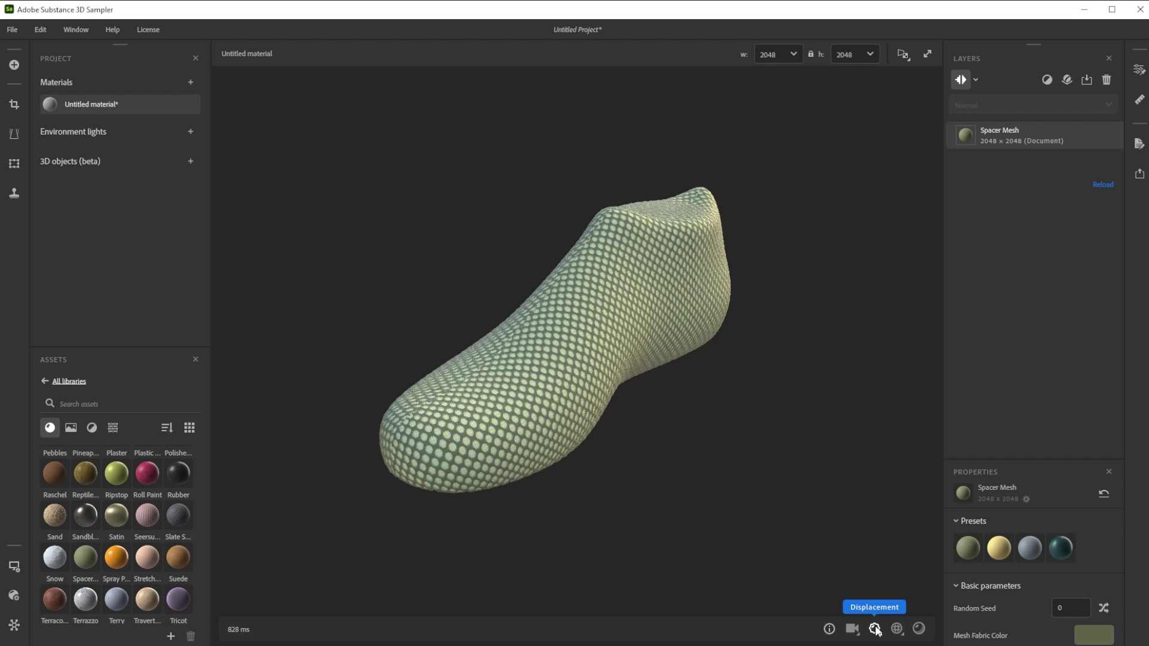
Set the Spacer Mesh displacement Height Scale to 0.01.
click(874, 629)
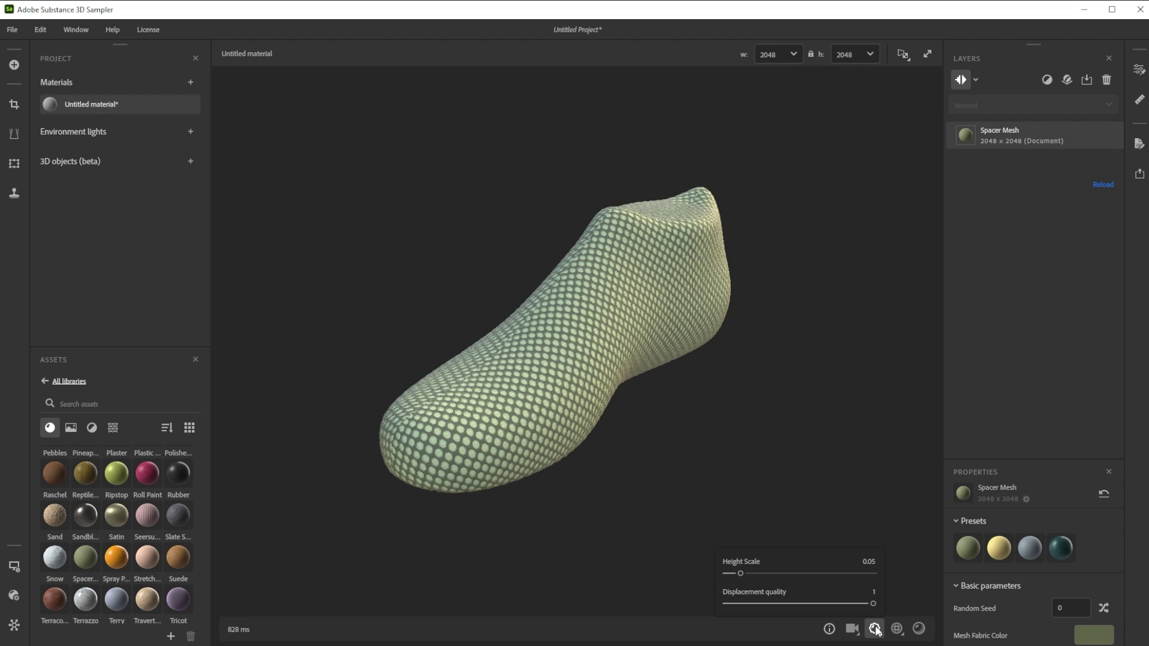
double_click(868, 561)
text(0.01)
key(Return)
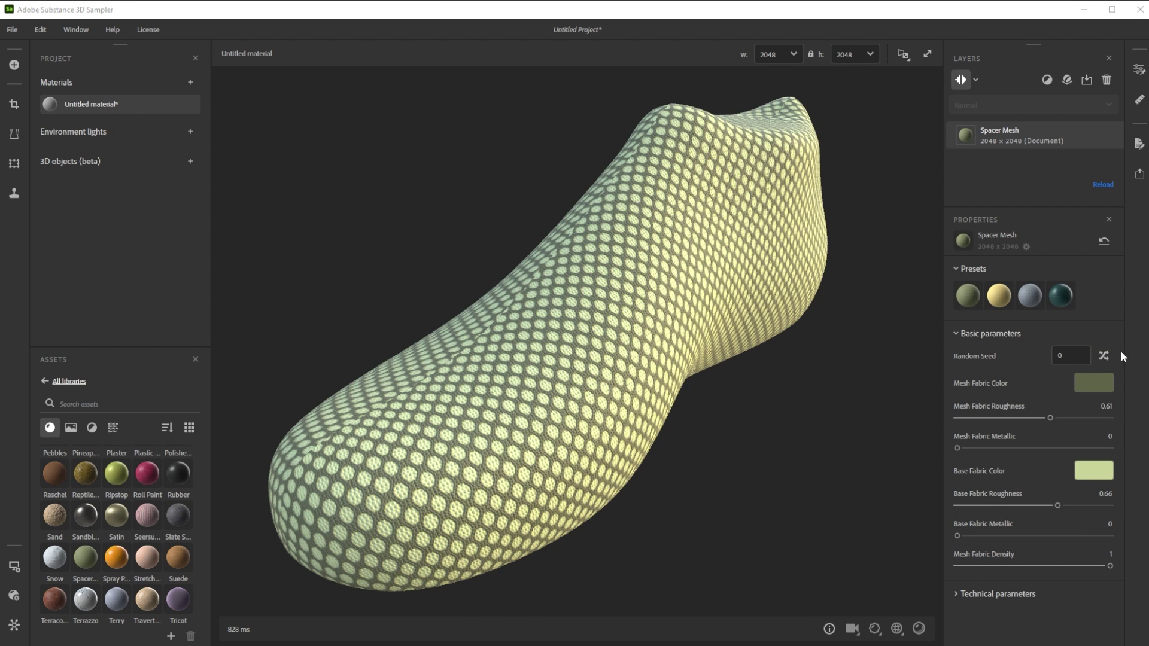
Randomize the Spacer Mesh seed and set the mesh fabric colour to blue #3b8ec9.
click(1105, 356)
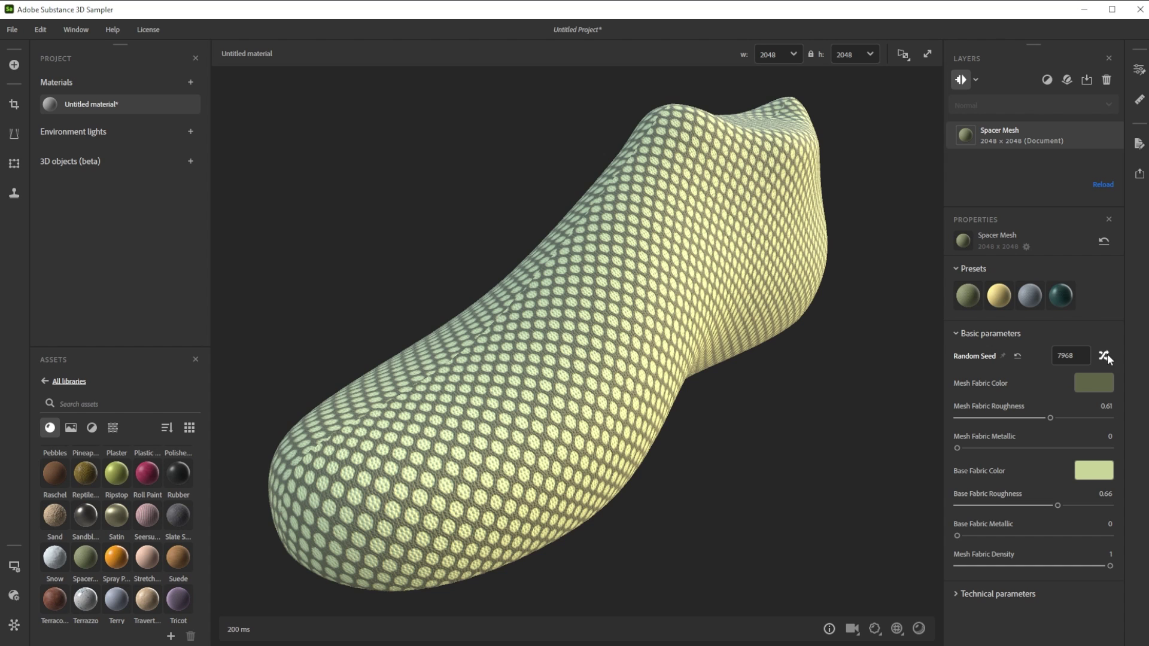
click(1102, 386)
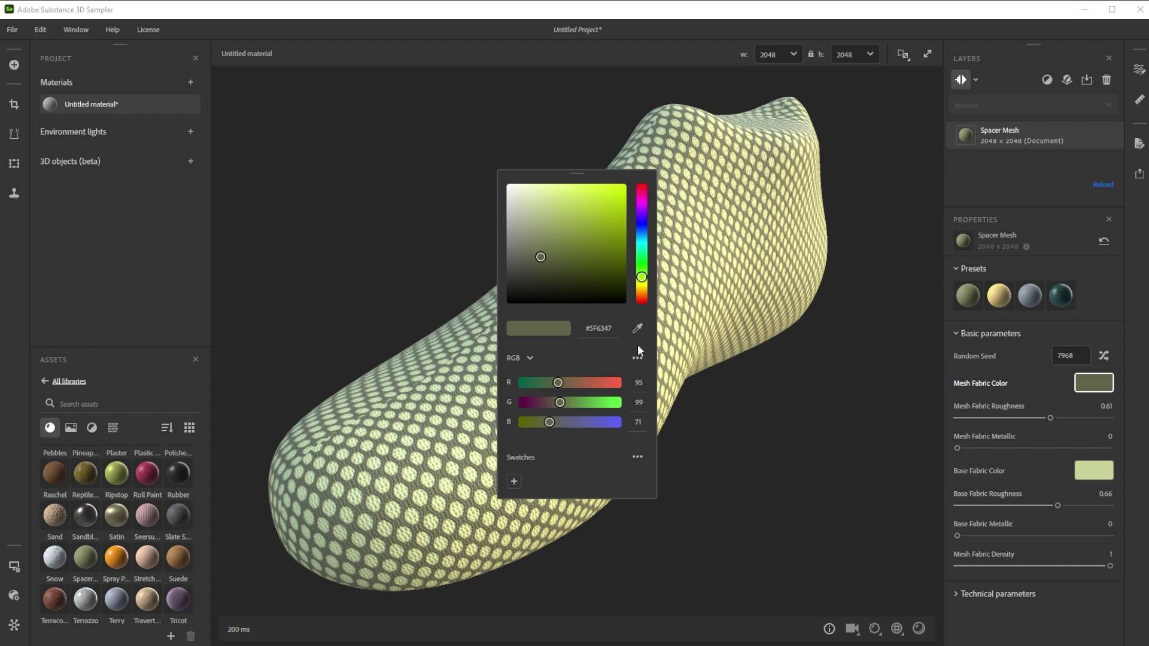
click(597, 332)
text(#3b8ec9)
key(Return)
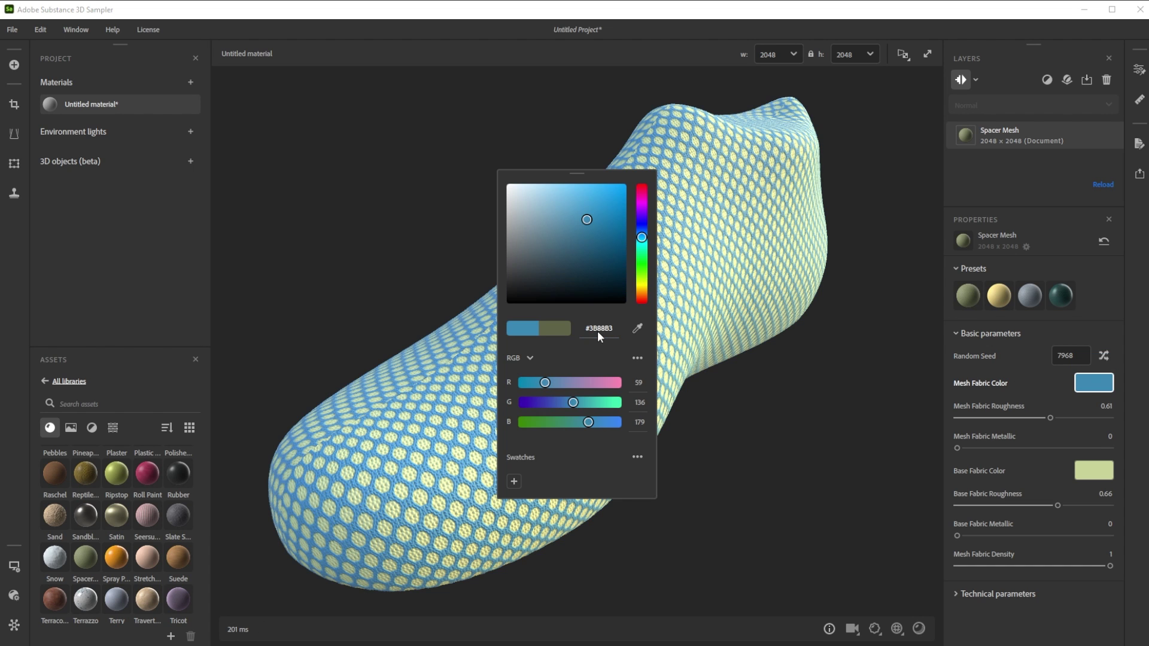
Set the base fabric colour to dark blue #083E7A.
click(1077, 471)
click(606, 330)
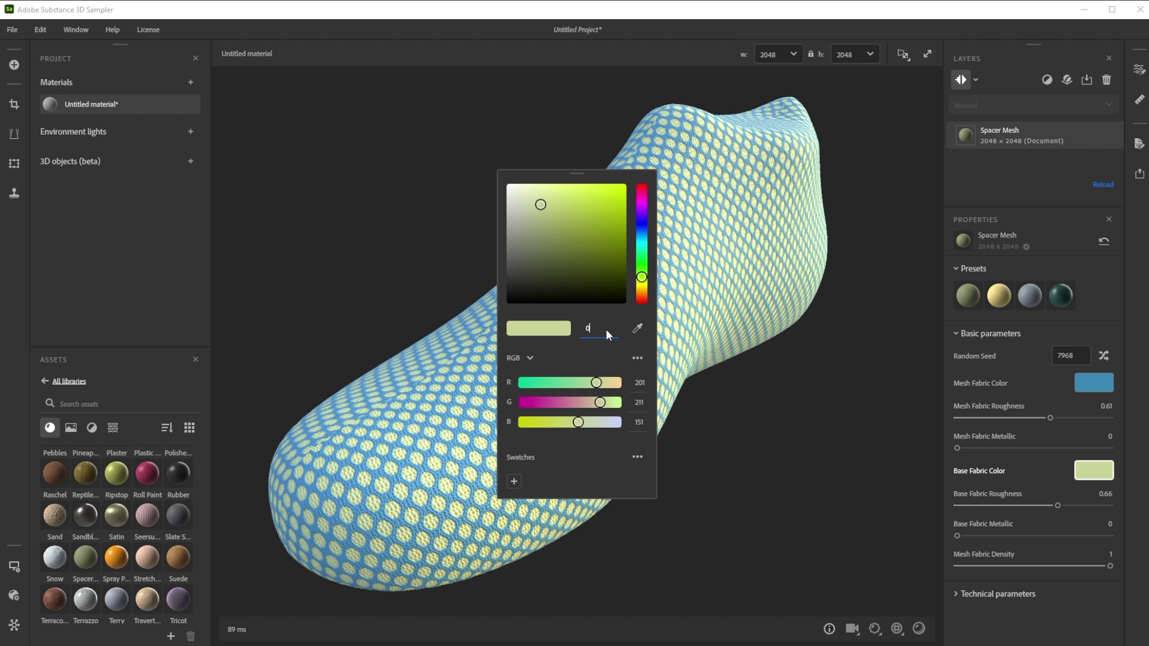
text(083e7a)
key(Return)
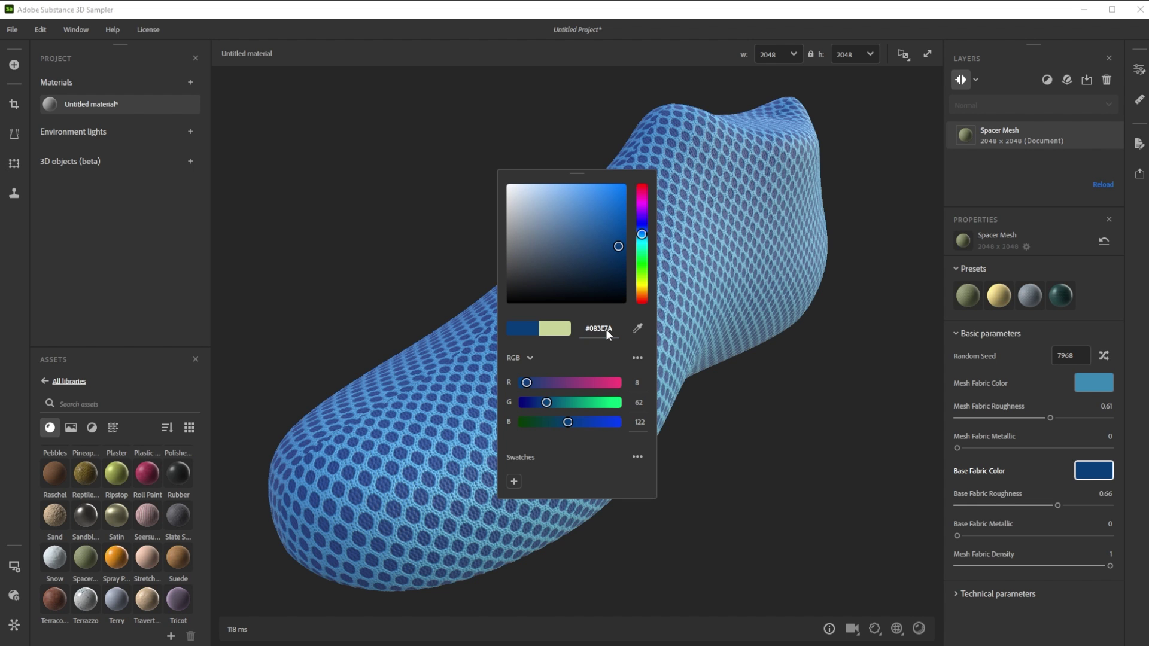
Dismiss the colour picker and set the Spacer Mesh Normal Intensity to 0.6.
click(1046, 458)
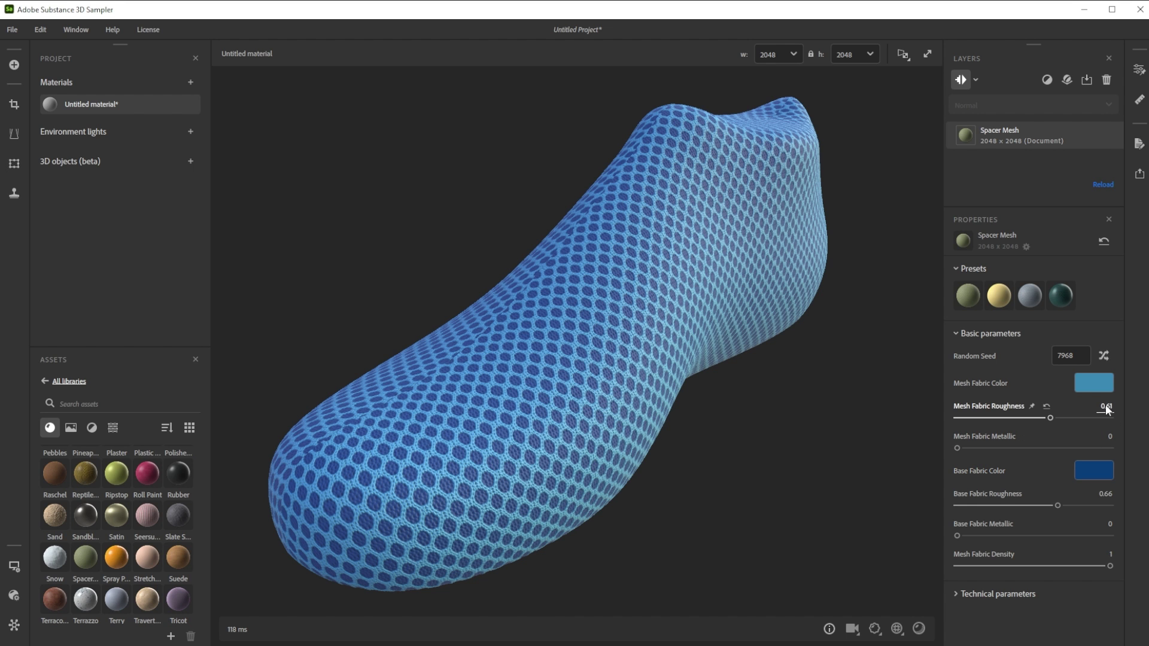
click(997, 593)
scroll(1106, 534, down, 3)
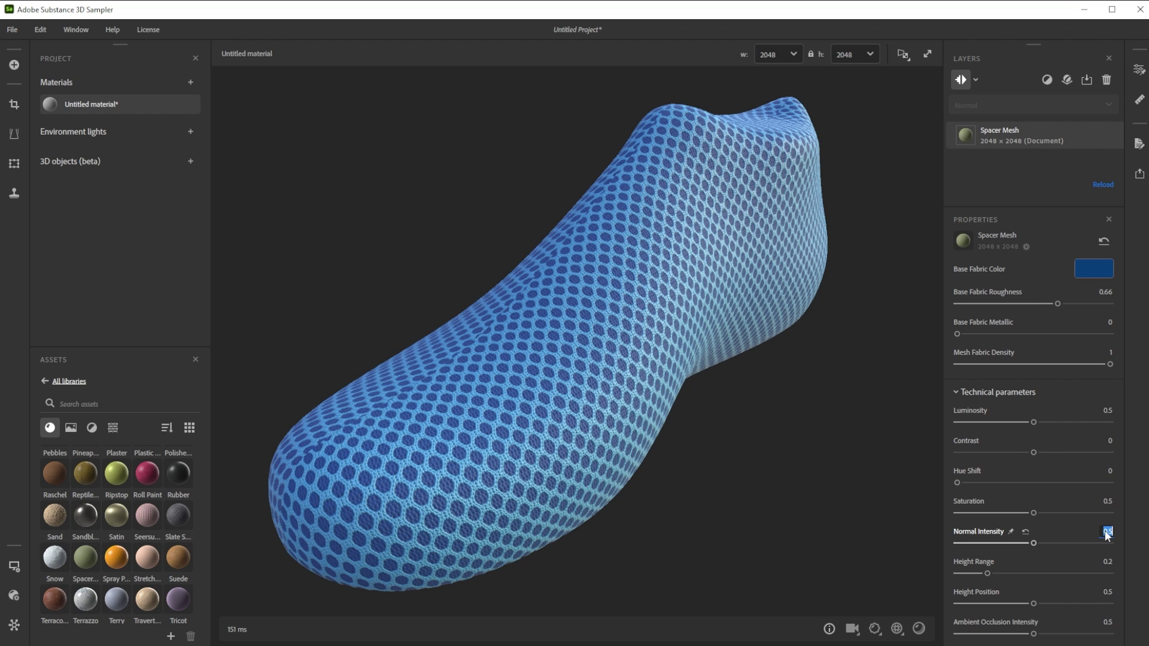
text(0.6)
key(Return)
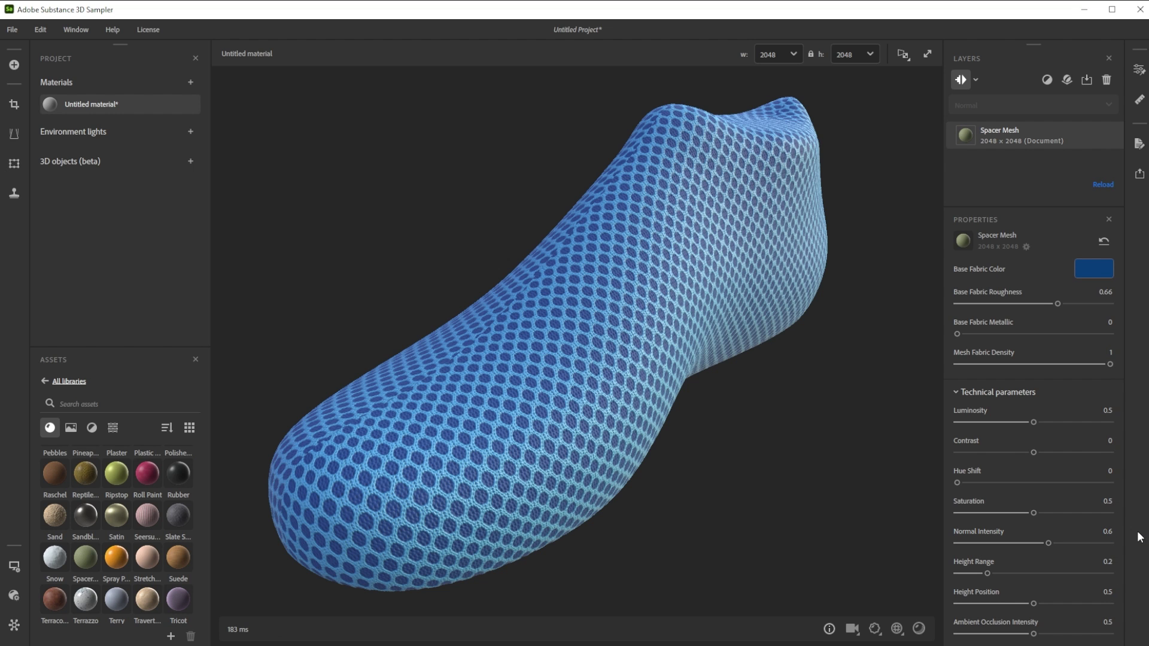
Set Height Range to 1 and Height Position to 0.6.
click(1107, 561)
text(1)
key(Return)
click(1107, 593)
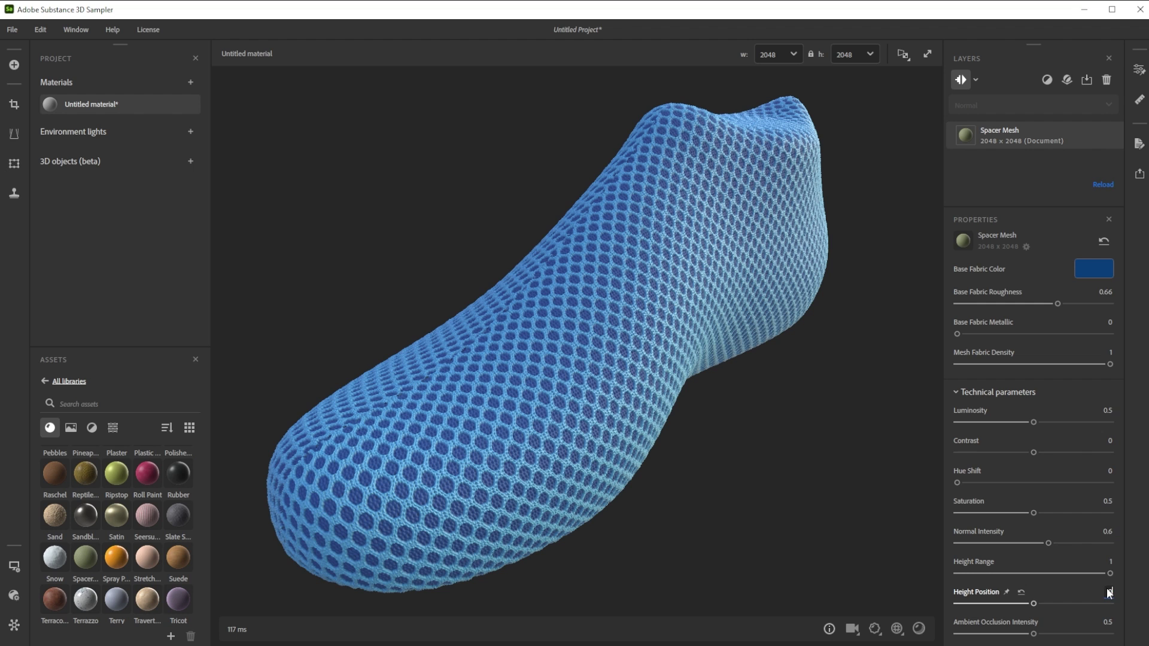
text(0.6)
key(Return)
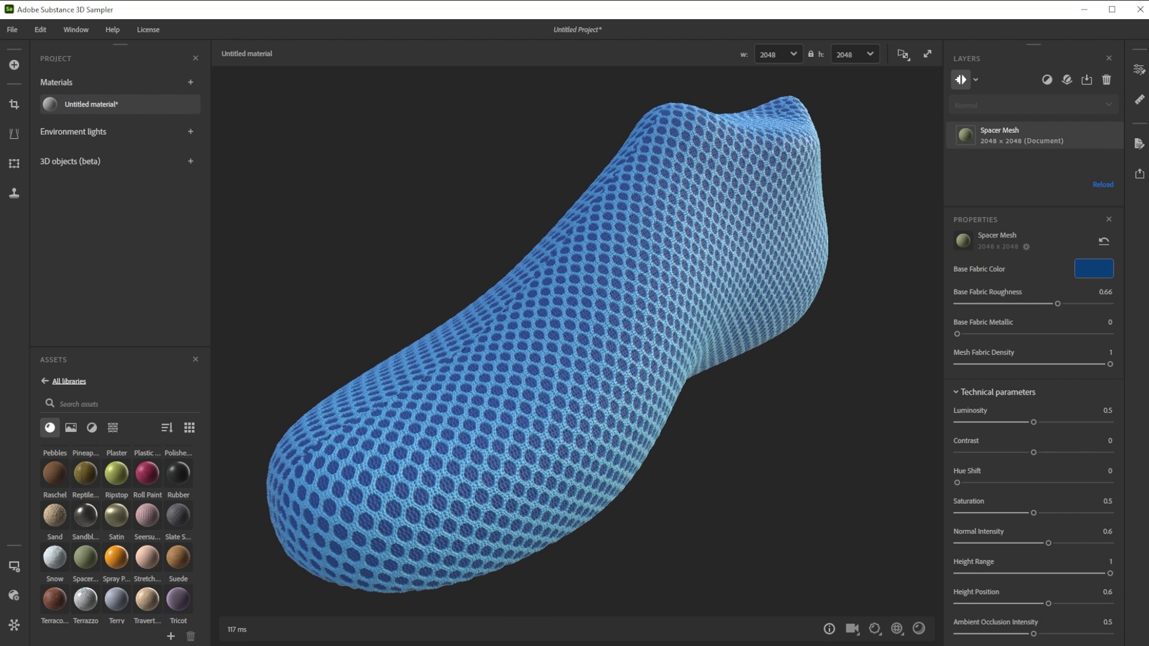
scroll(61, 559, up, 5)
Drag Felt from the Assets grid onto the shoe as a Height Blend layer over Spacer Mesh.
mouse_move(61, 559)
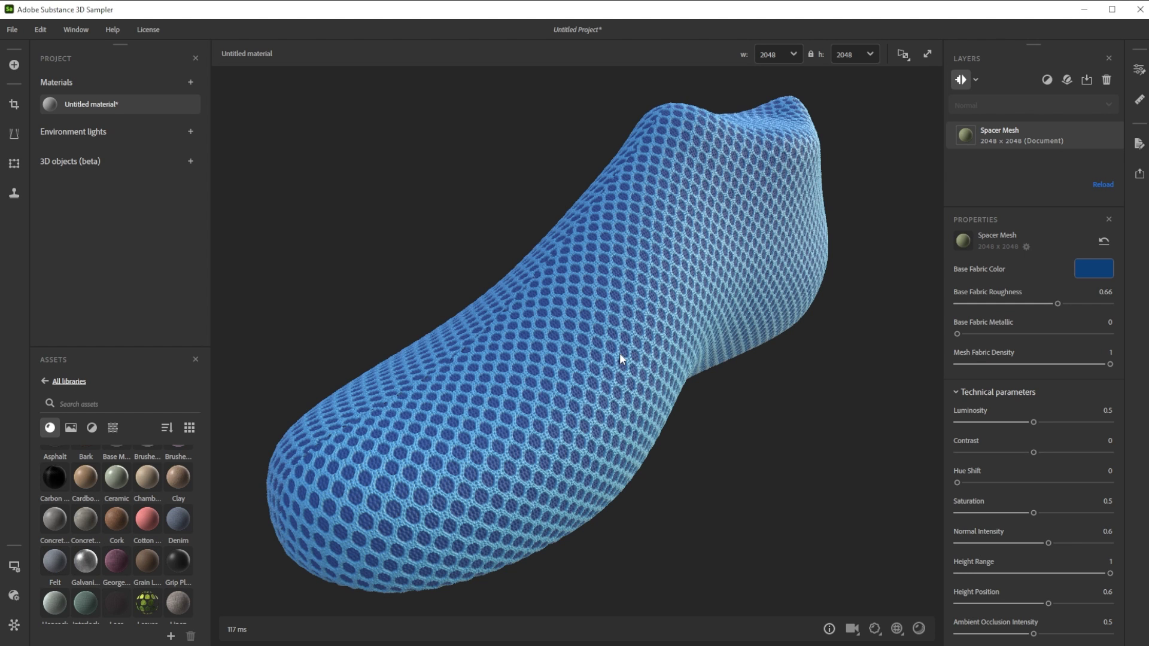
drag(620, 355, 621, 354)
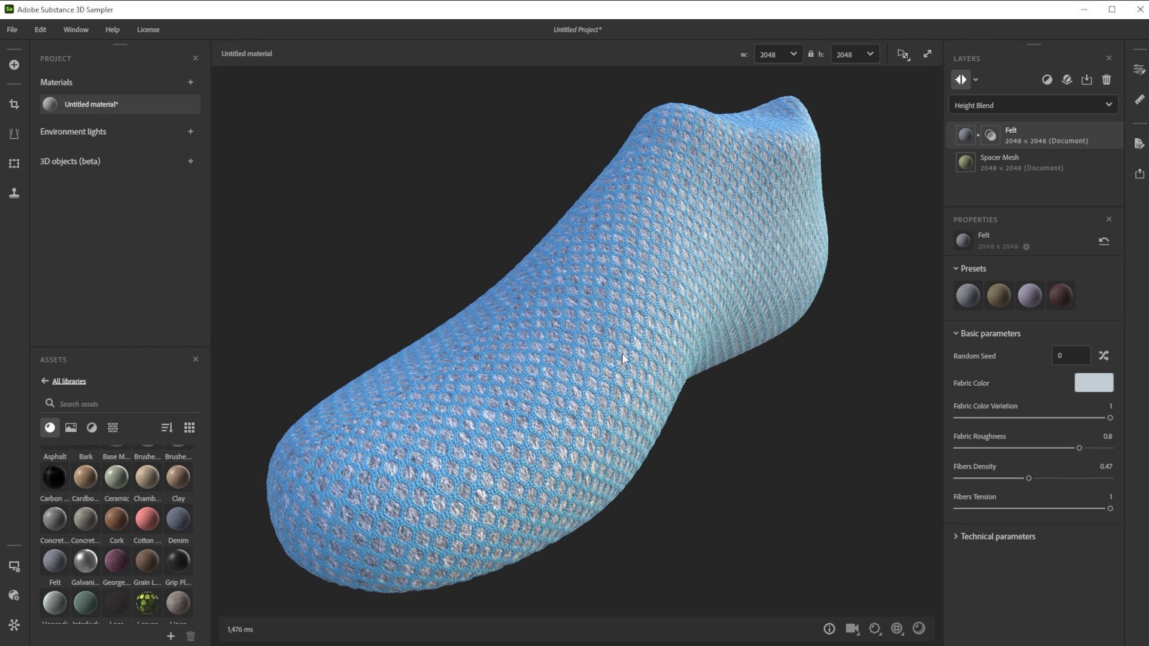
Rename the untitled material to 'Breathable Fabric'.
mouse_move(102, 101)
click(122, 173)
text(Breathable Fabric)
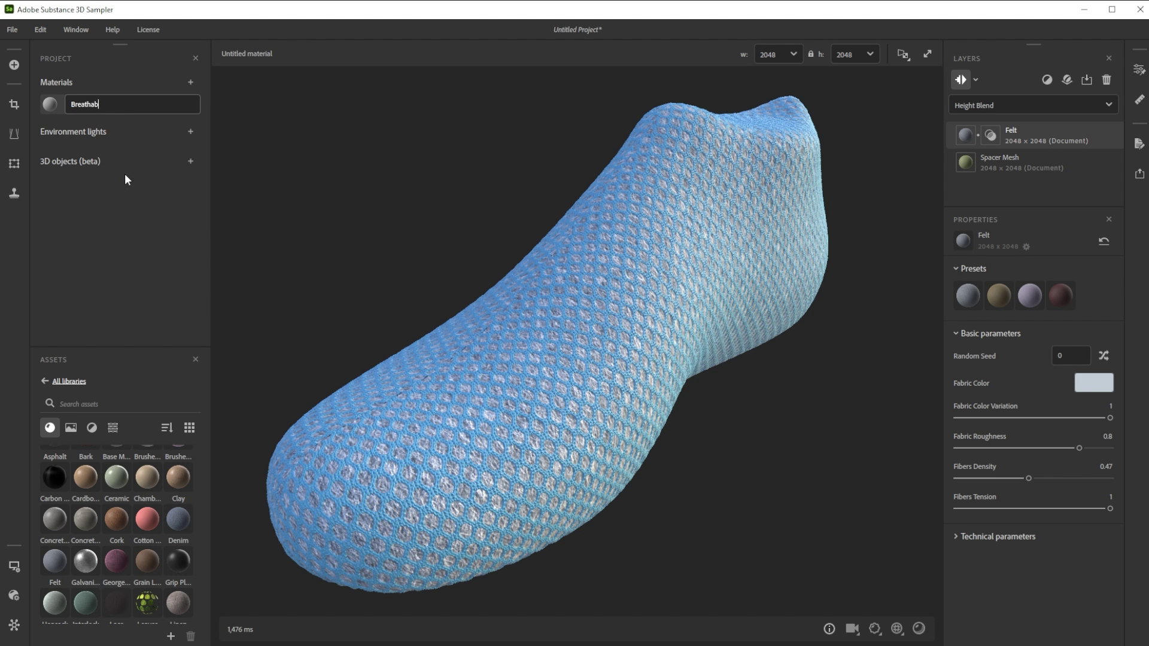
key(Return)
Save the project with Save as, replacing the existing Breathable Fabric file.
click(12, 30)
click(27, 154)
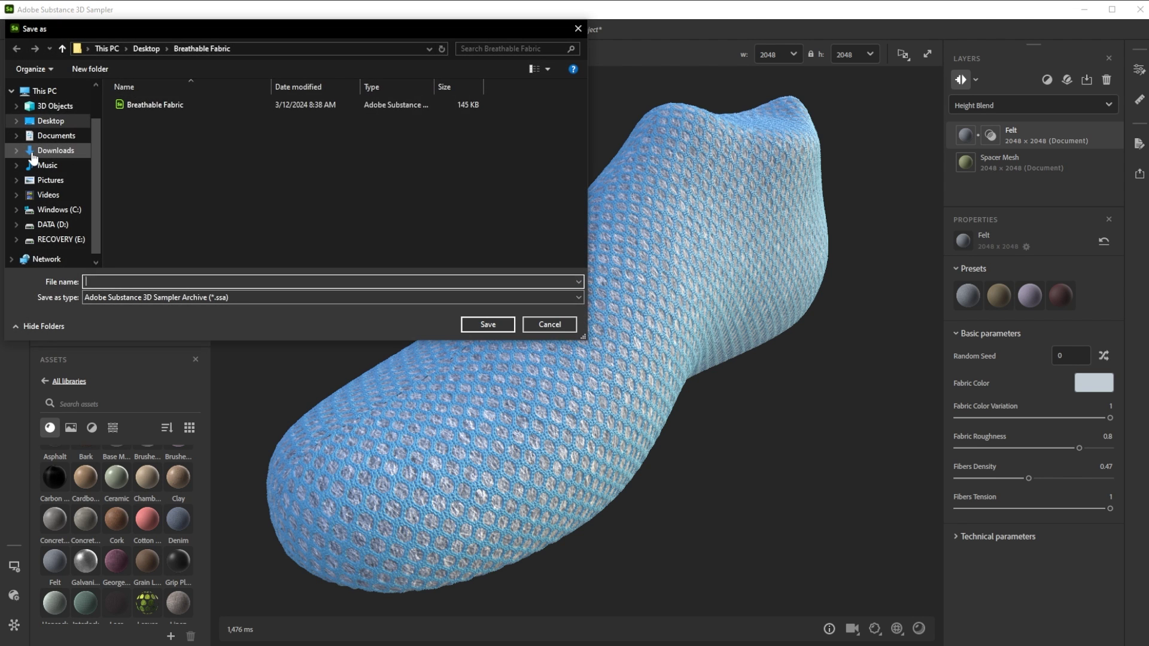
click(139, 104)
click(459, 326)
click(610, 329)
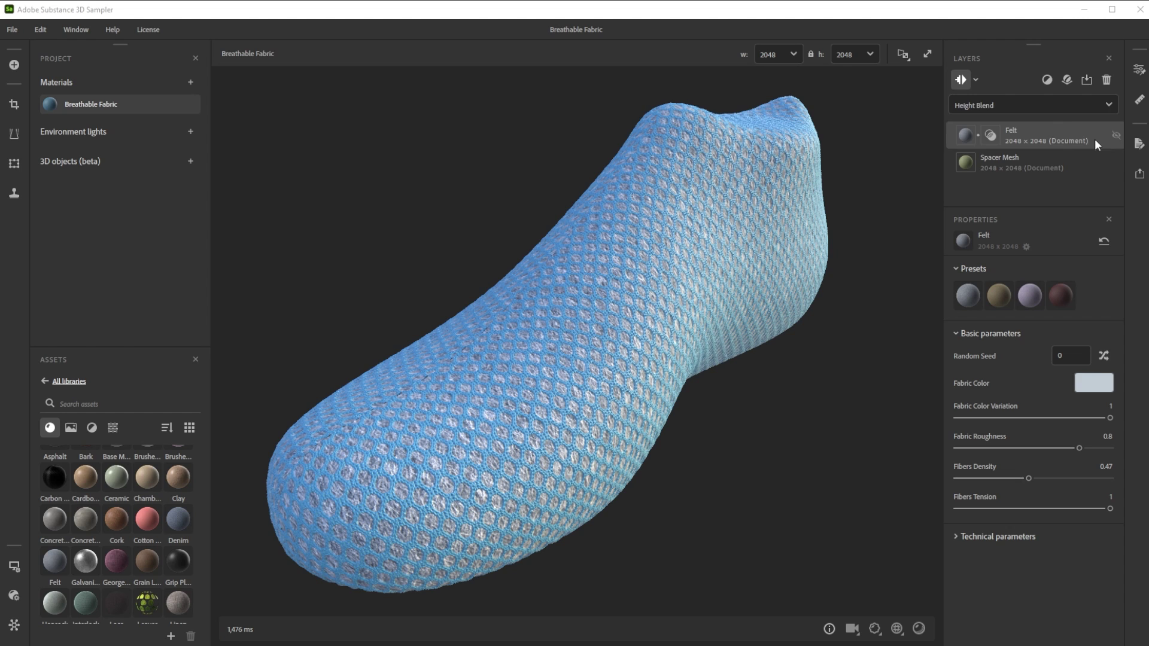
In the Felt layer's Height Blend, set Contrast 0.8, Blend Opacity 0.85, Bottom Material Color Match 0.
click(991, 135)
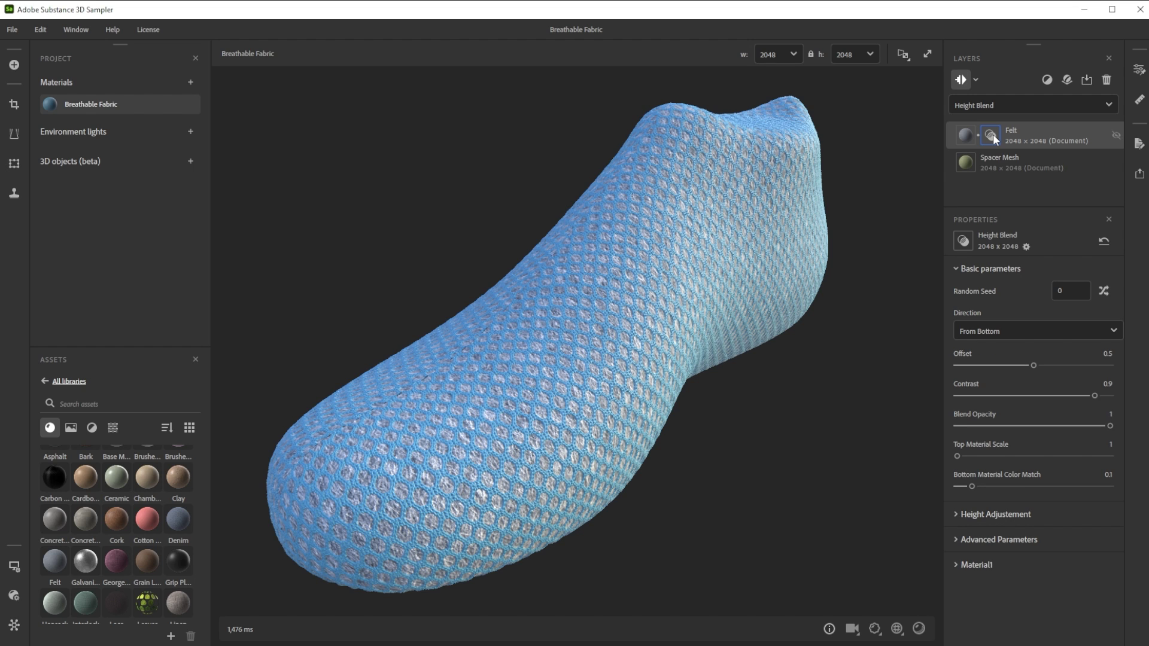
click(1107, 383)
text(0.8)
key(Return)
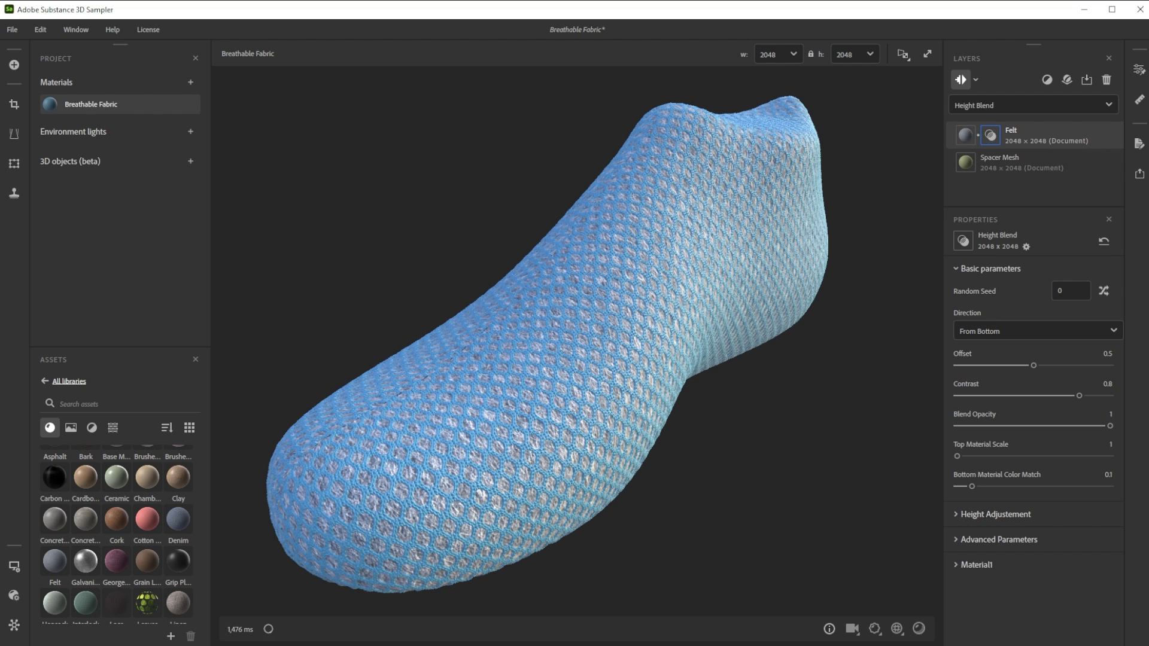
click(1107, 414)
text(0.85)
key(Return)
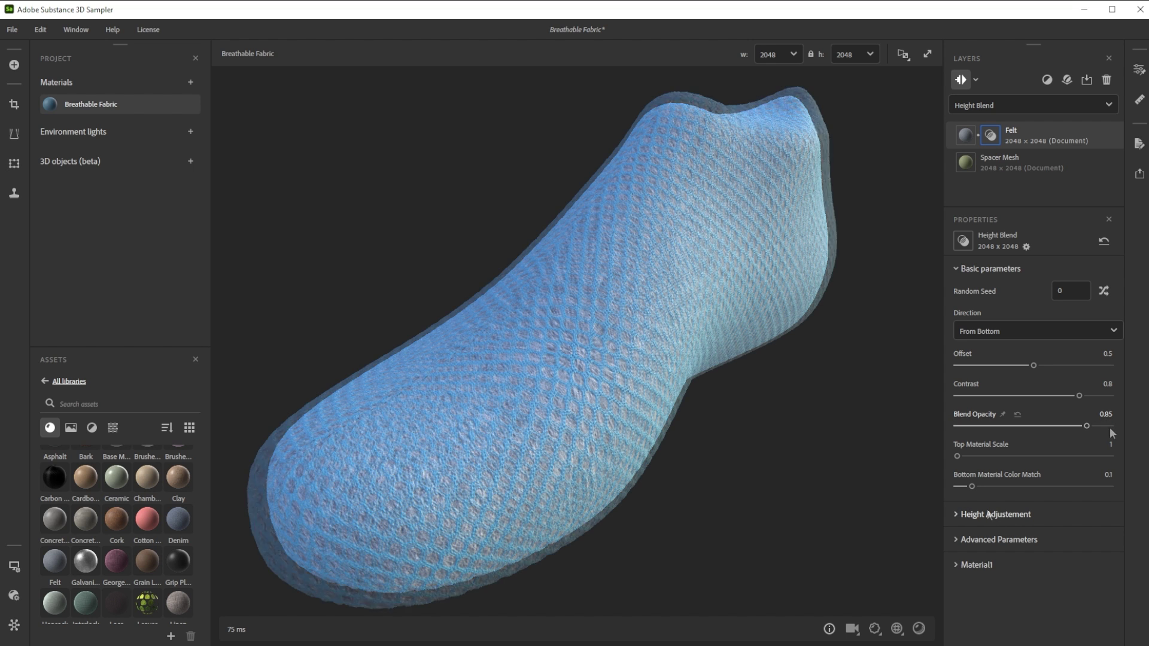
drag(971, 487, 956, 487)
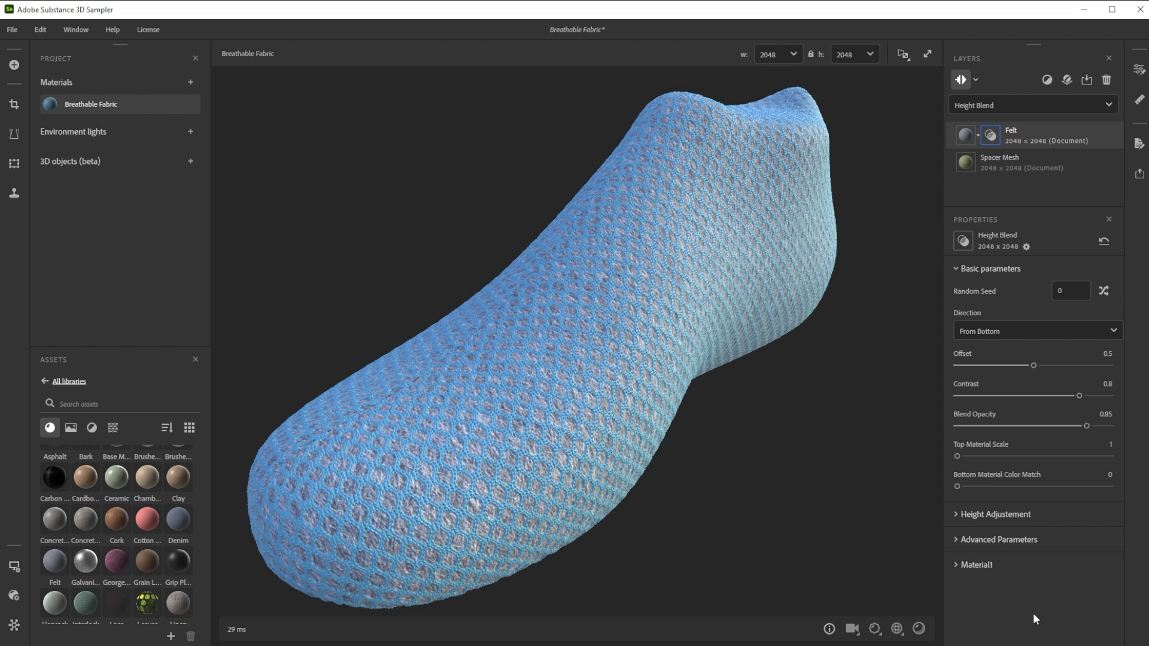
Reseed the Felt, set its fabric colour to light blue 72b8e2 and Color Variation to 0.8.
click(967, 136)
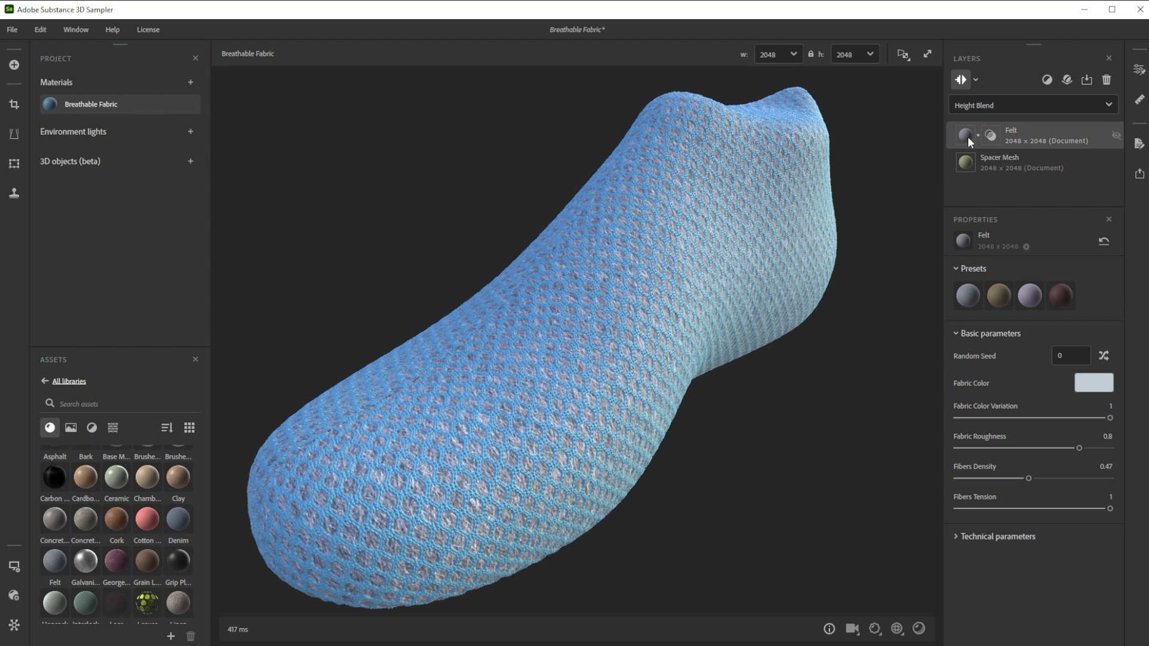
click(1106, 356)
click(1106, 383)
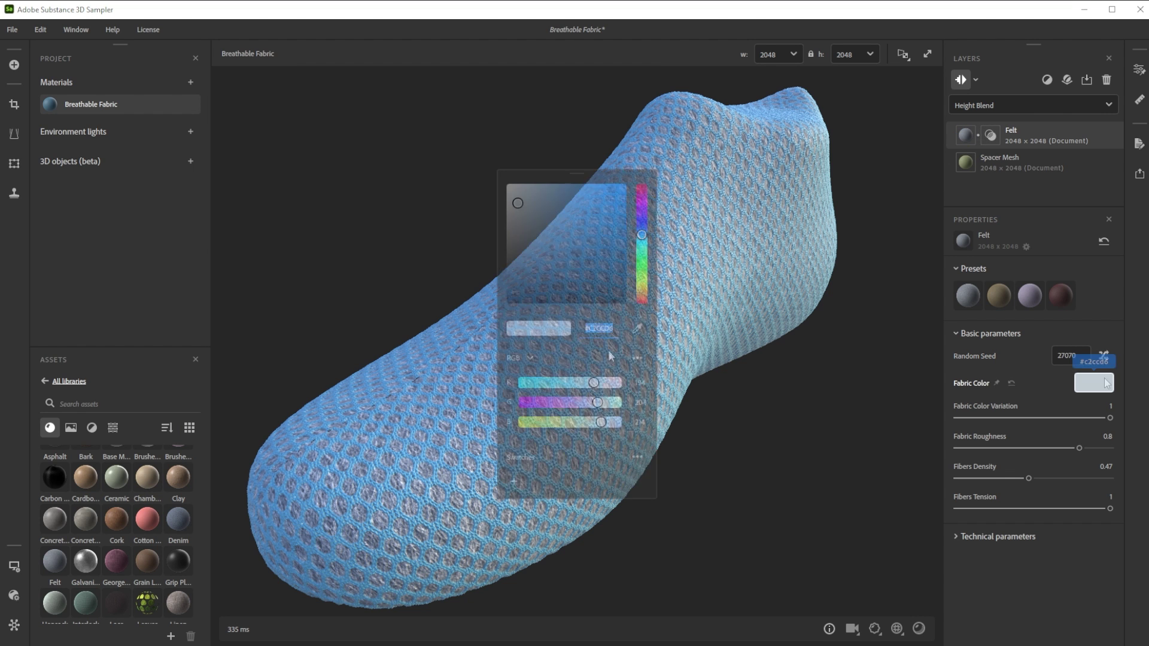
text(72)
text(b8e2)
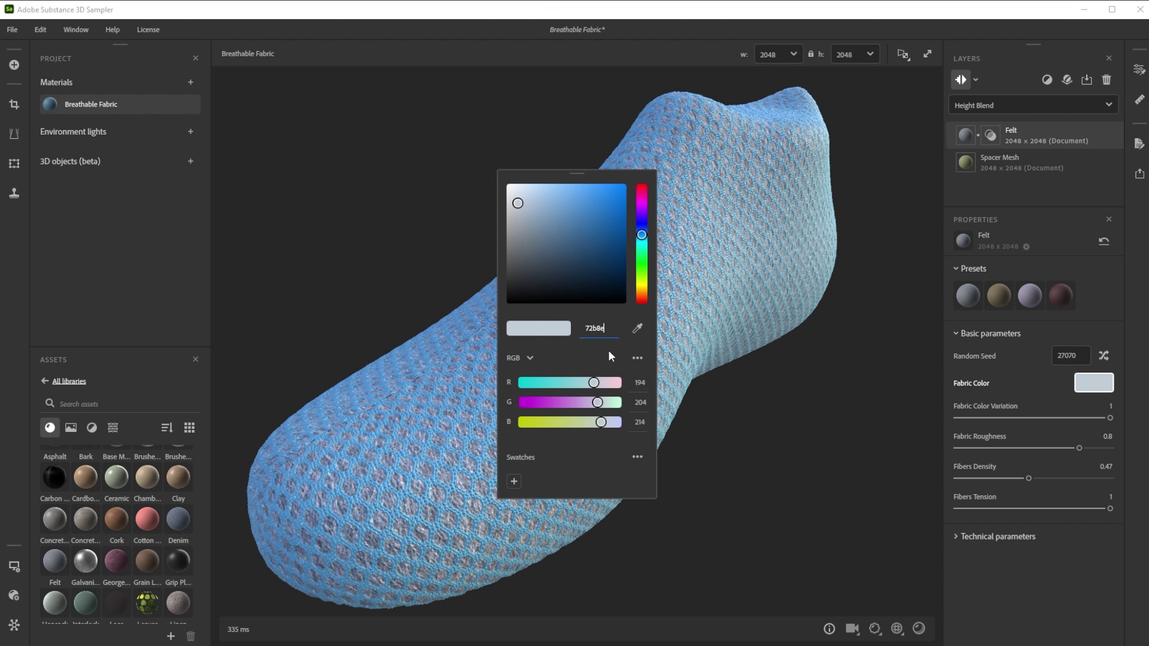
key(Return)
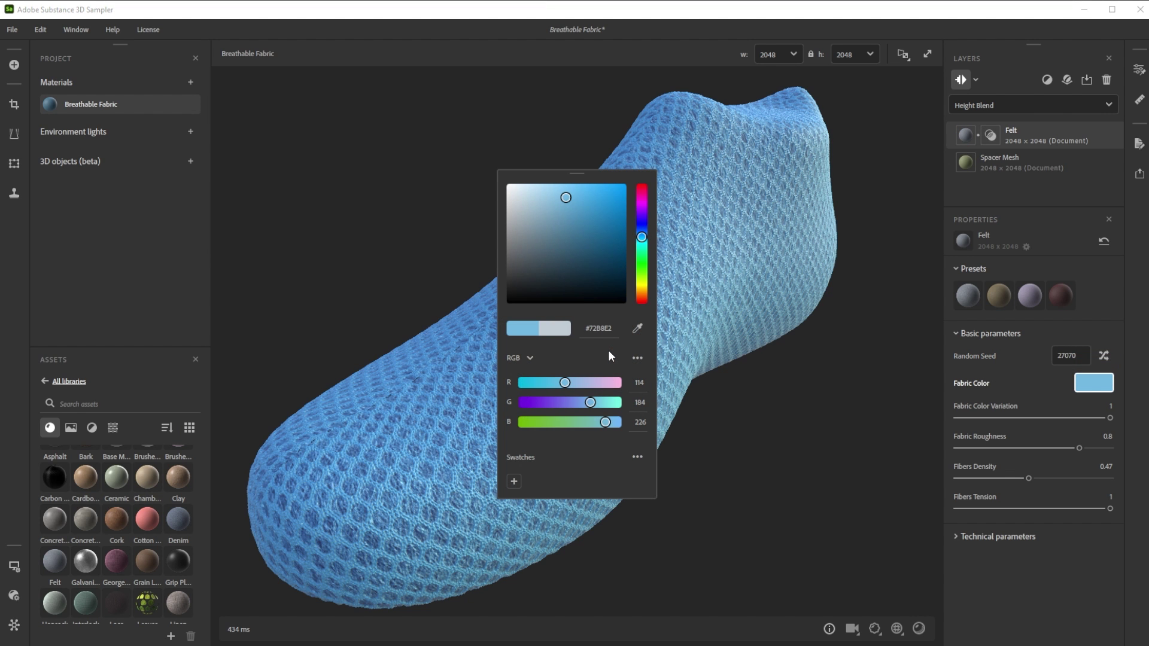
click(1110, 406)
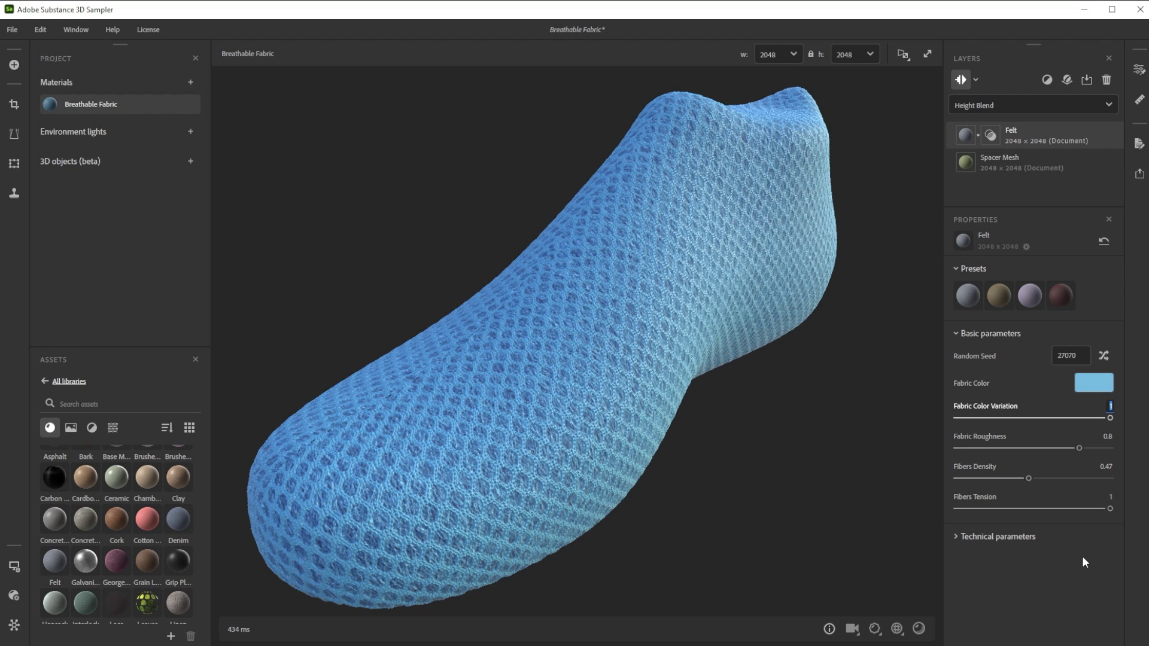
text(0.8)
key(Return)
Set Felt Roughness 0.7, Fibers Density 0.15, Fibers Tension 1.15, and show 3D/2D views side by side.
click(1108, 437)
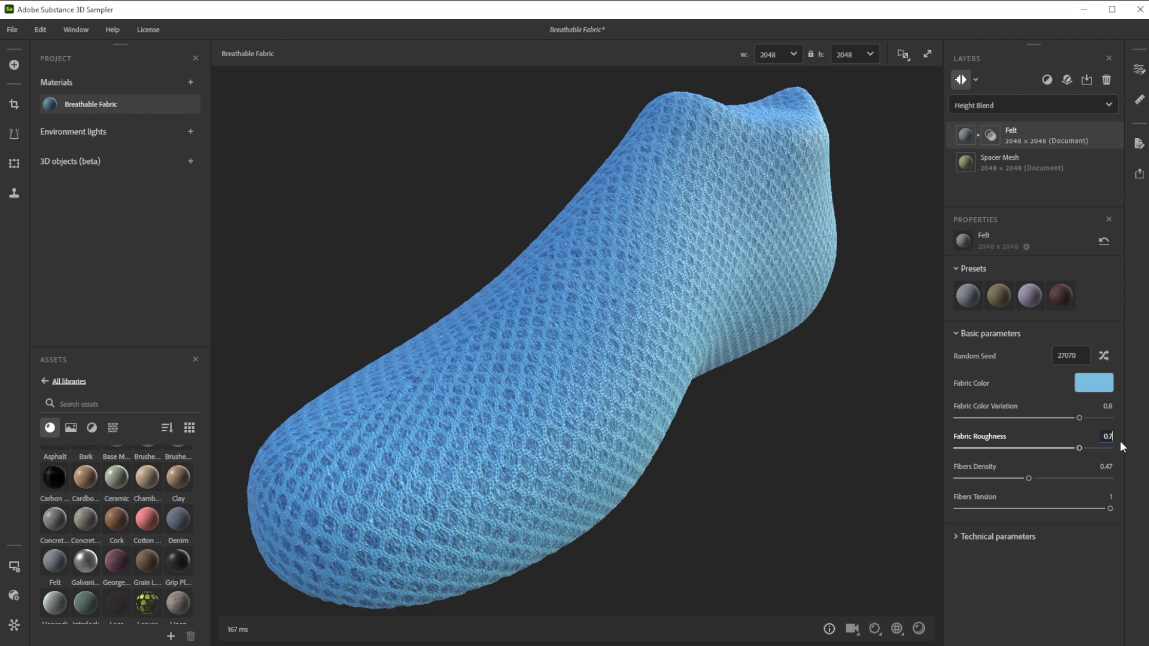
key(Return)
click(1107, 467)
text(0.15)
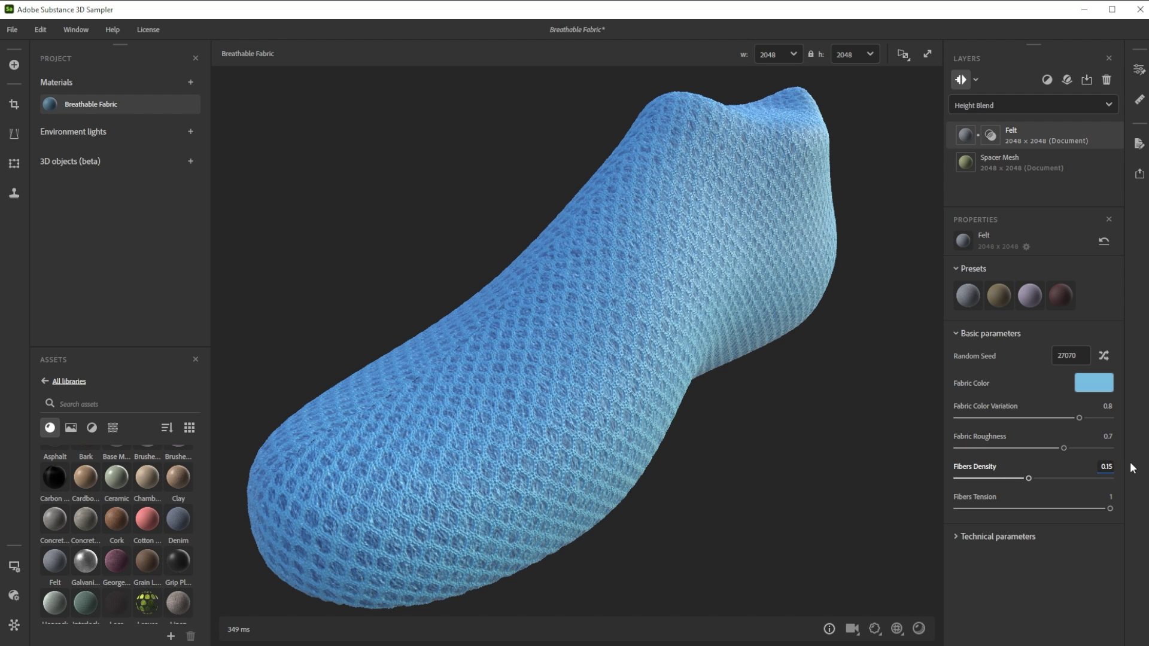
key(Return)
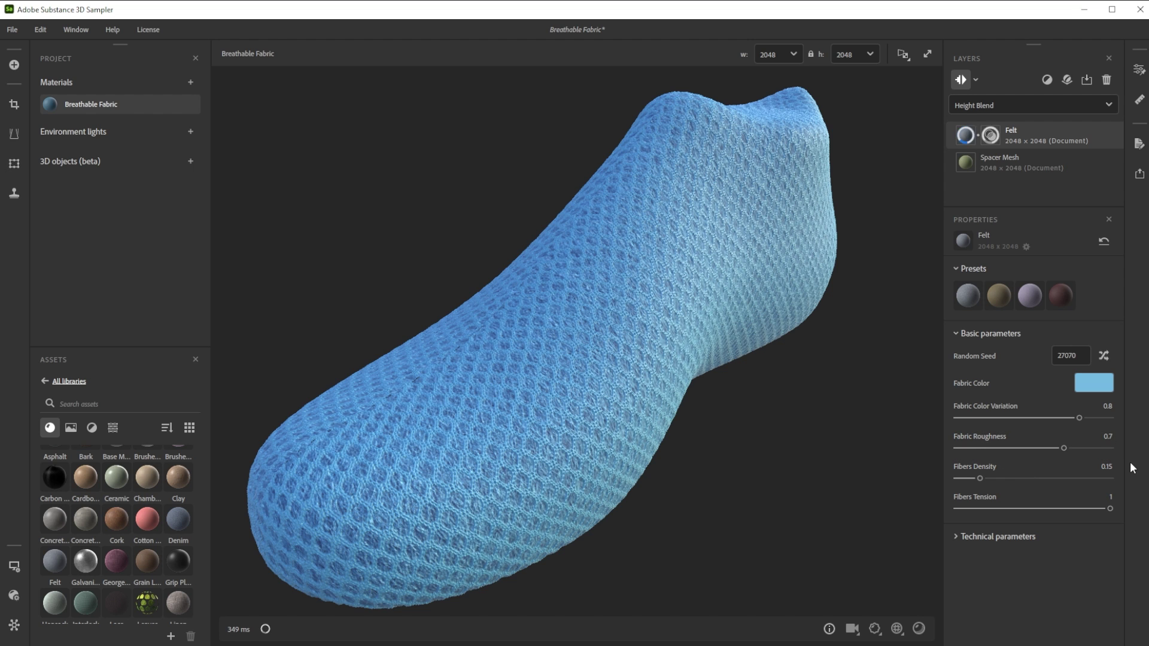
click(1110, 495)
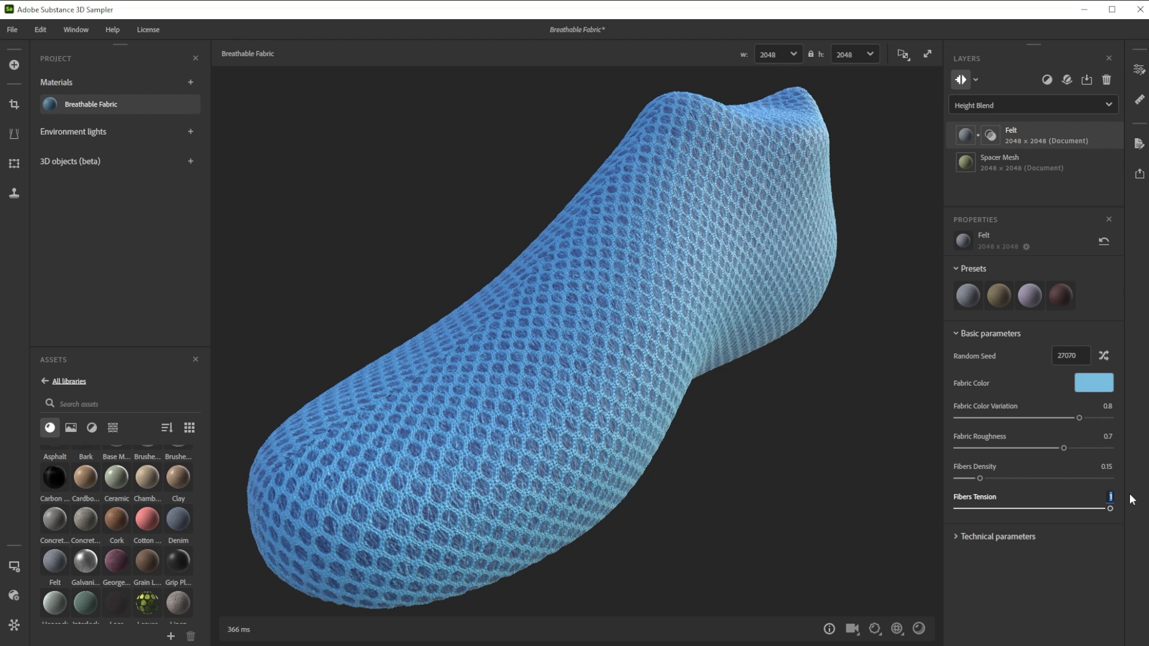
text(.15)
key(Return)
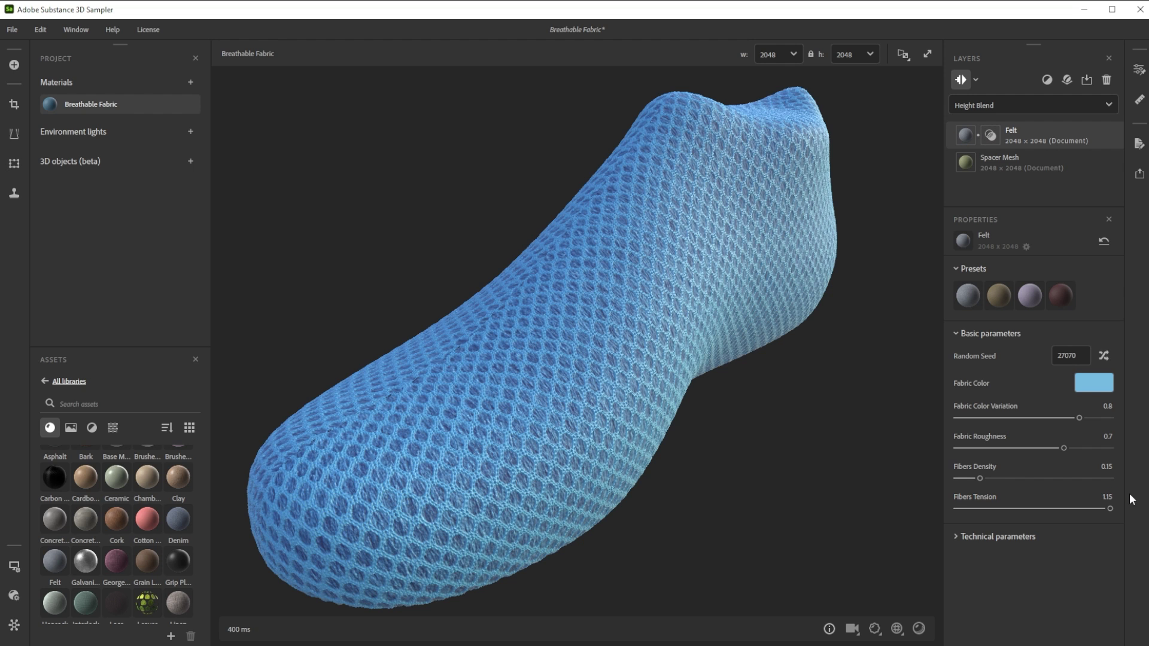
key(F1)
Add a Height to AO filter, found by searching 'hei', and set its Mode to Normal.
click(1047, 80)
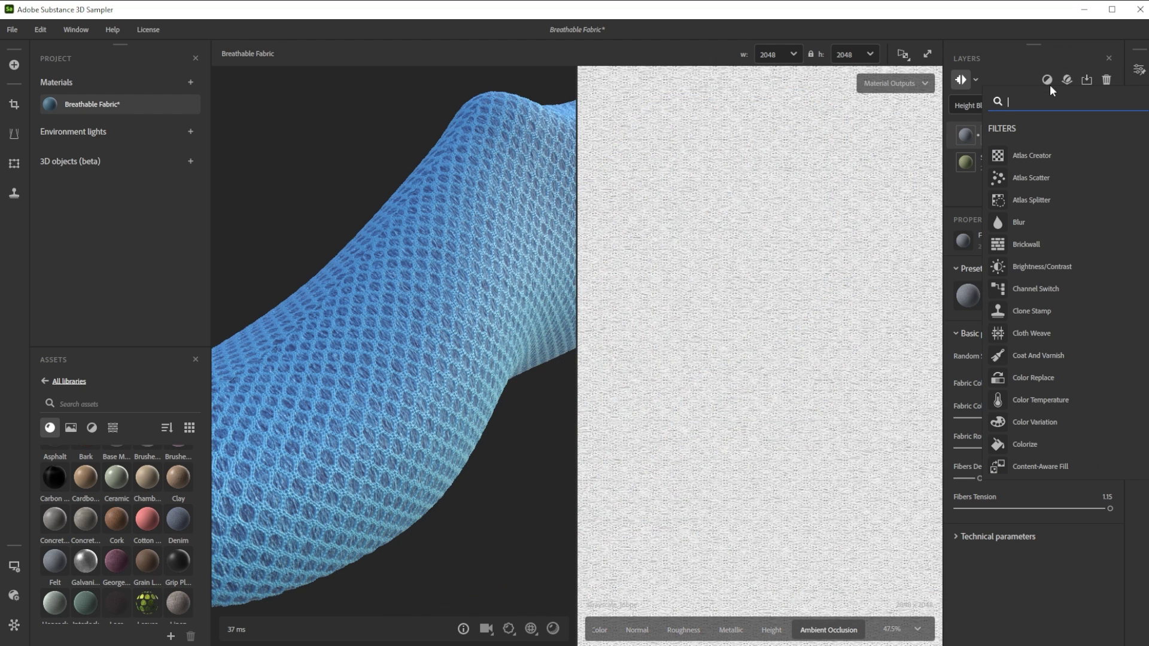
text(hei)
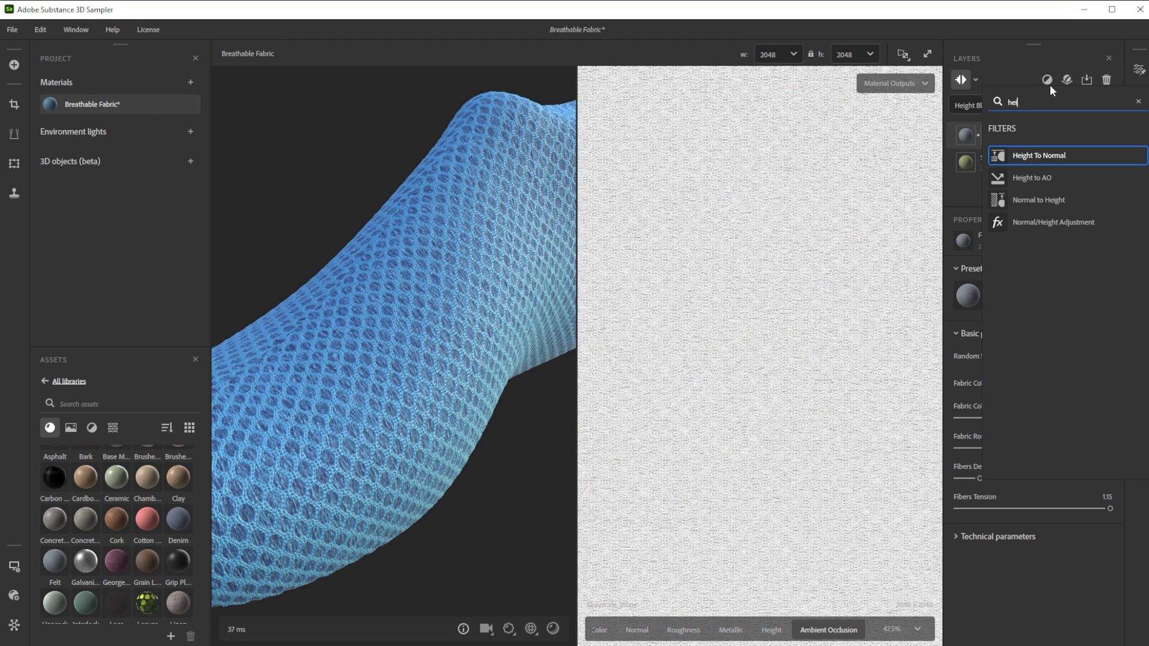
click(1046, 177)
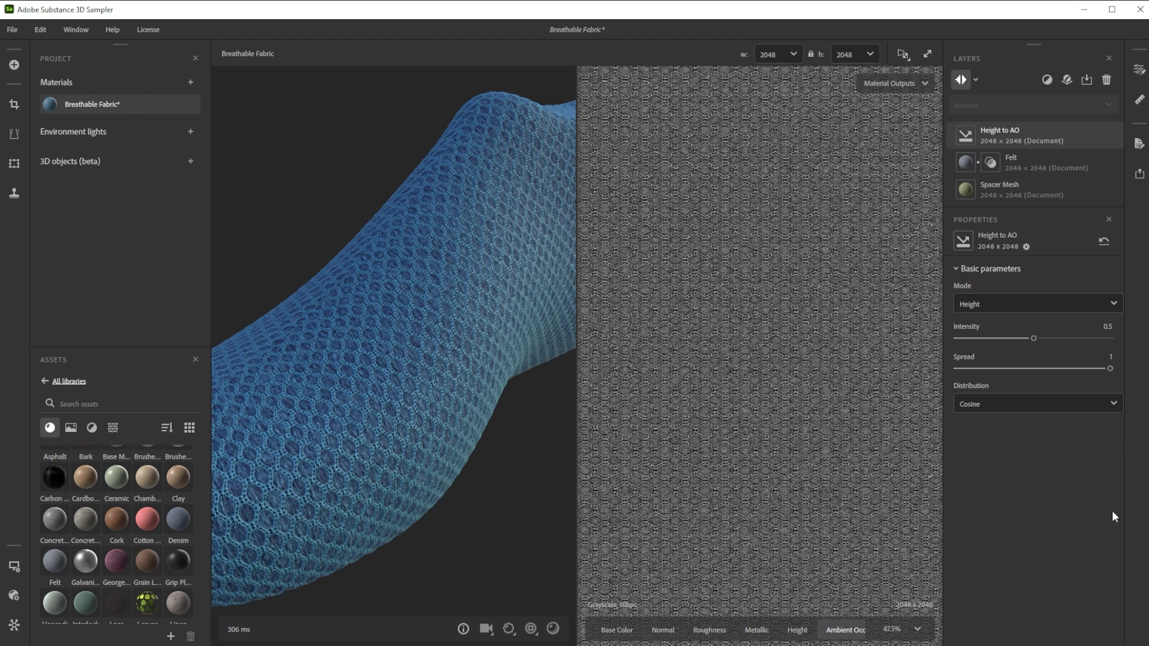
click(1054, 303)
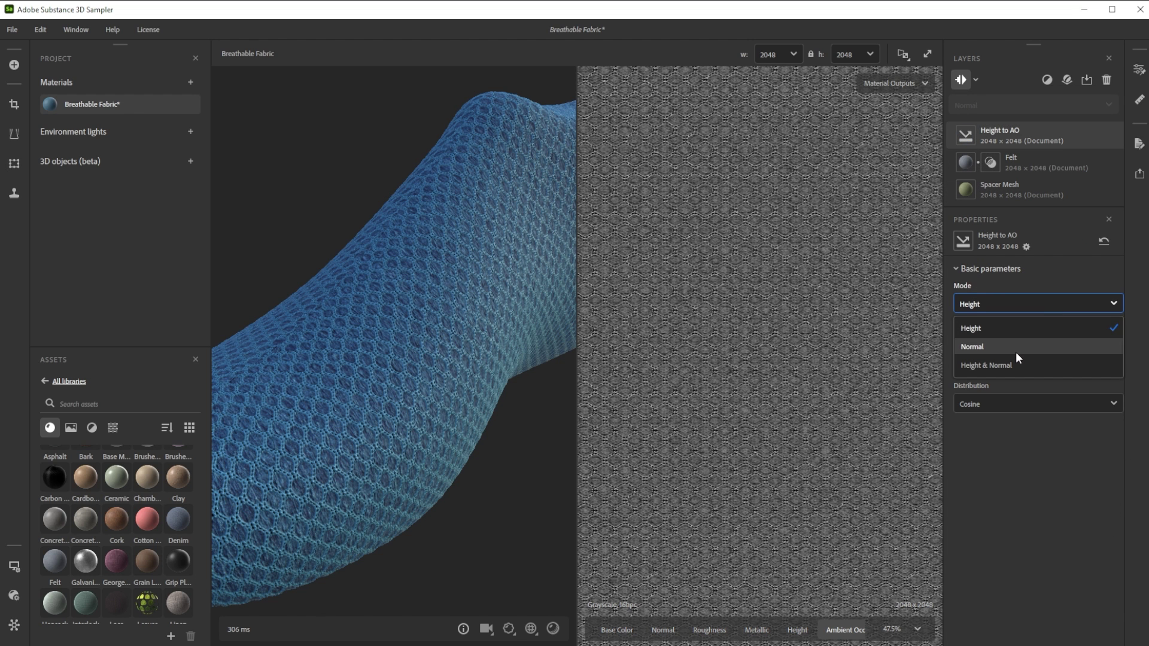
click(1014, 352)
Set the Height to AO Intensity to 0.15, Spread to 0.8 and Distribution to Uniform.
click(1107, 326)
text(0.15)
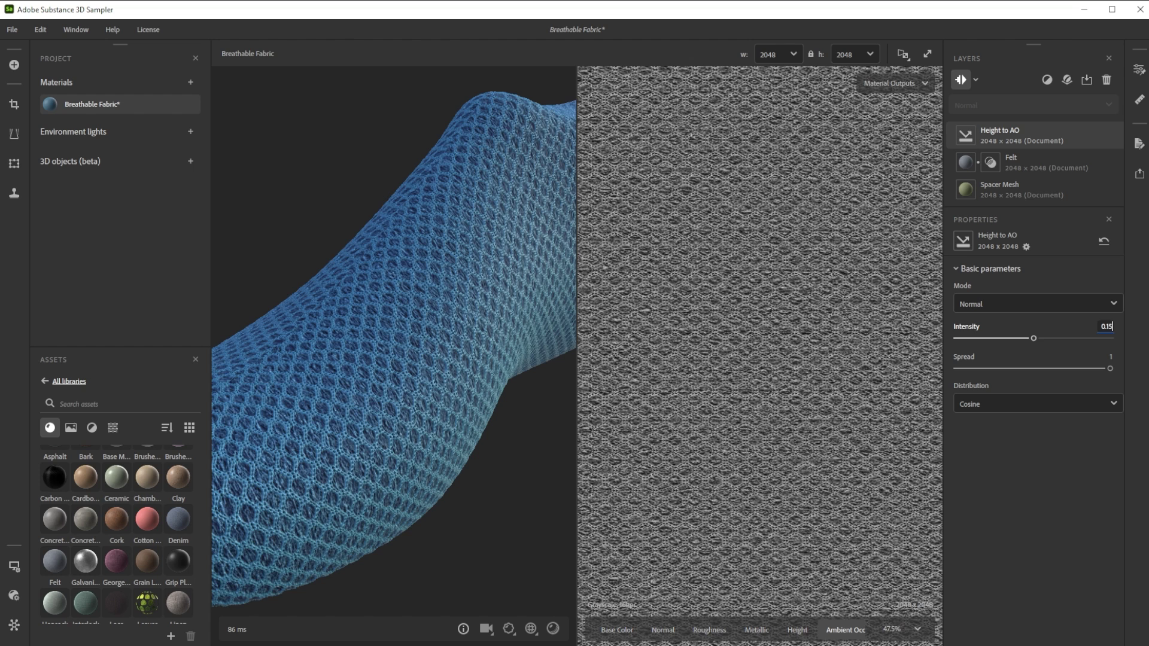
key(Return)
click(1109, 357)
text(0.8)
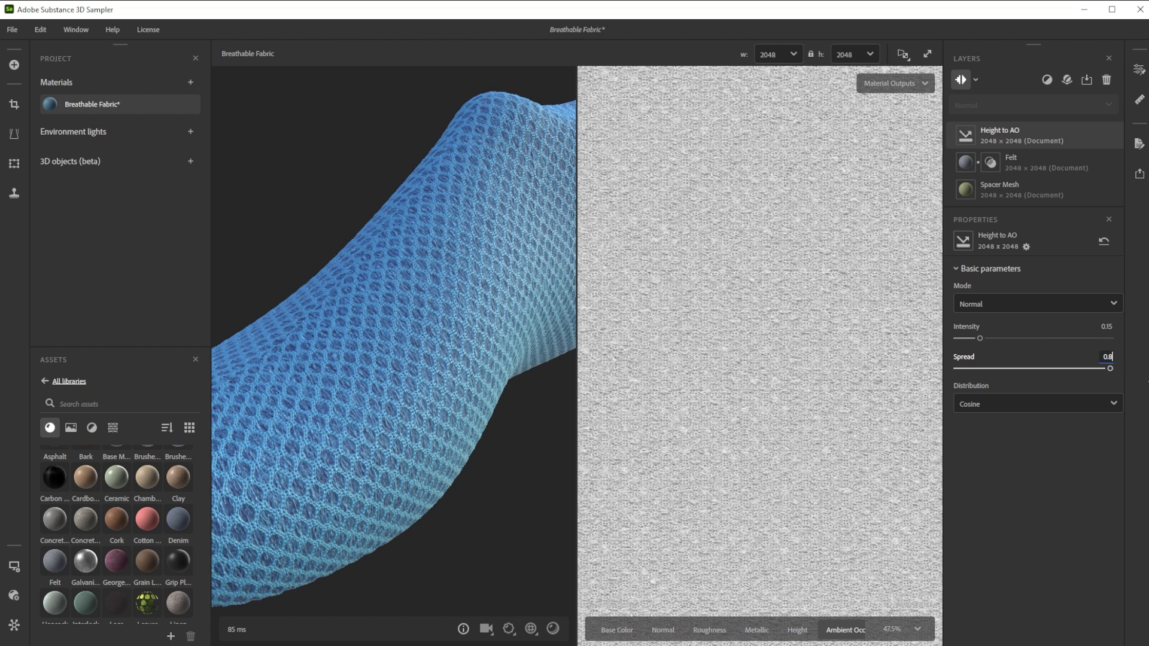
key(Return)
click(1110, 403)
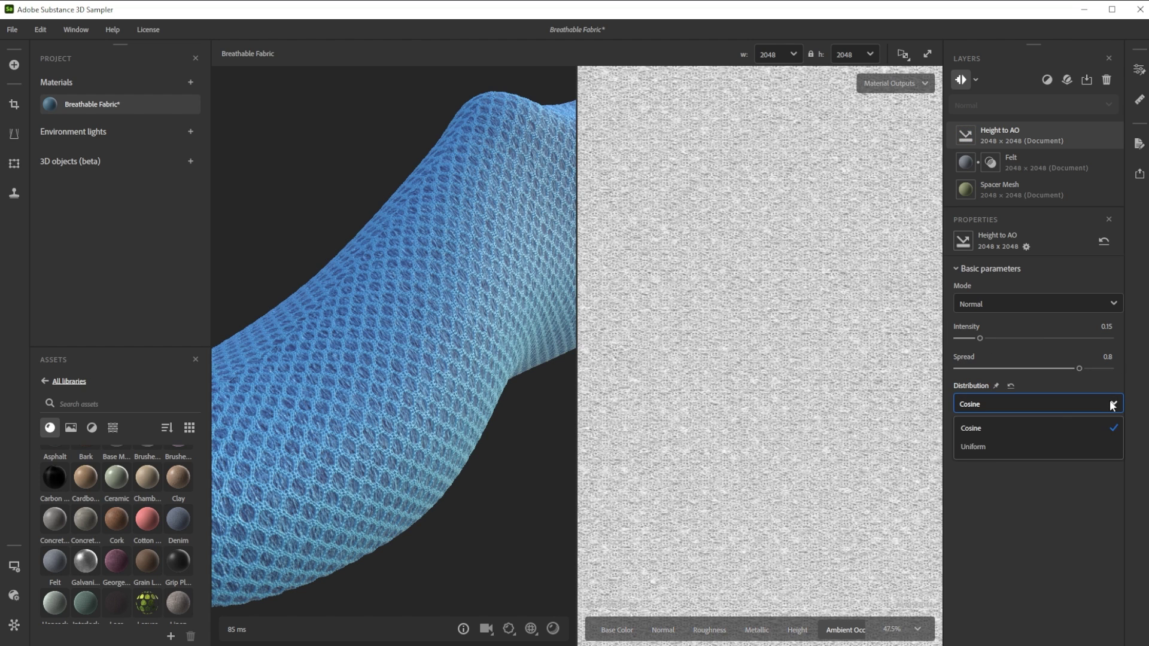
click(973, 445)
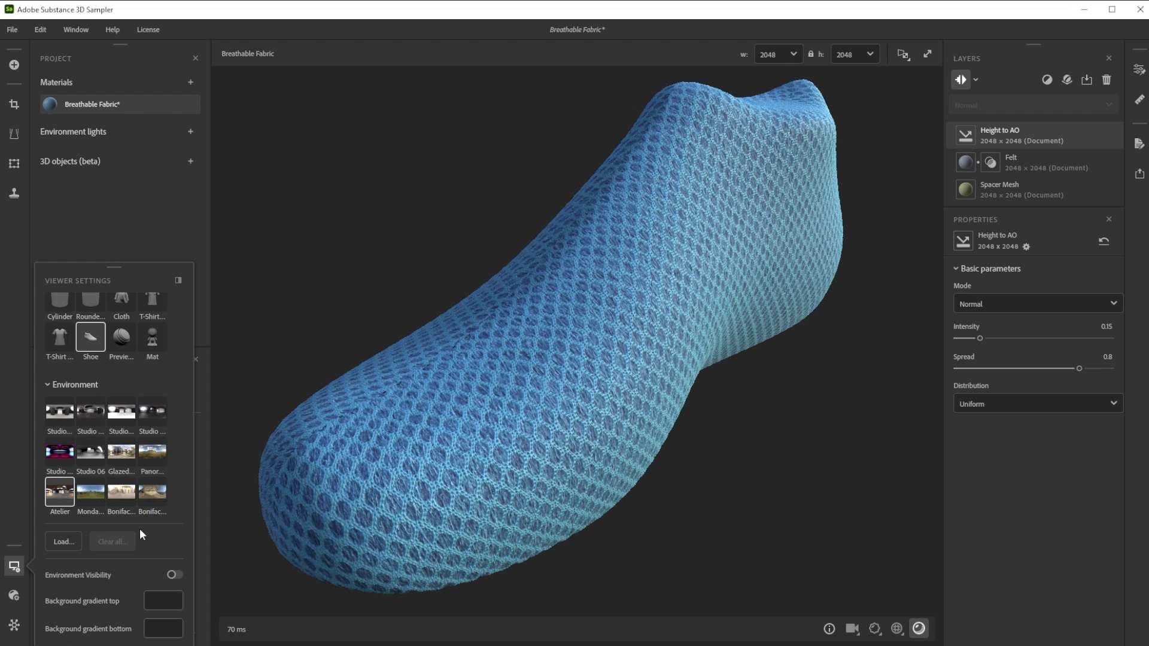
Compare Mondarrain 3, Glazed Patio and Panorama lighting, return to Atelier and rotate it.
click(91, 493)
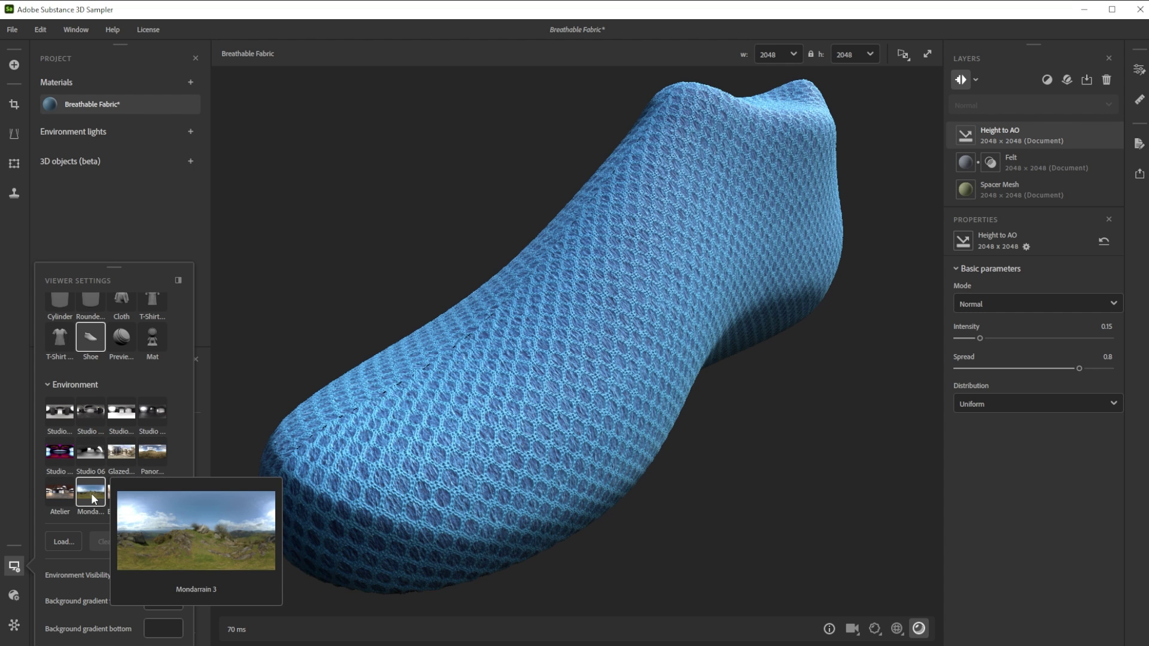
click(119, 457)
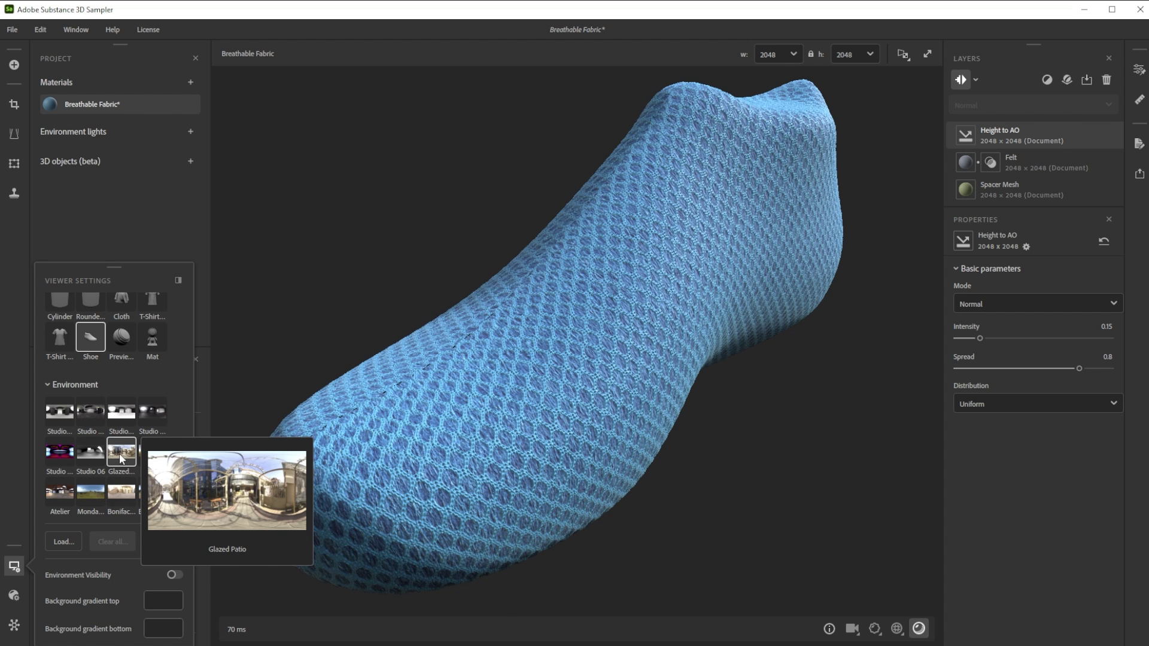
click(152, 456)
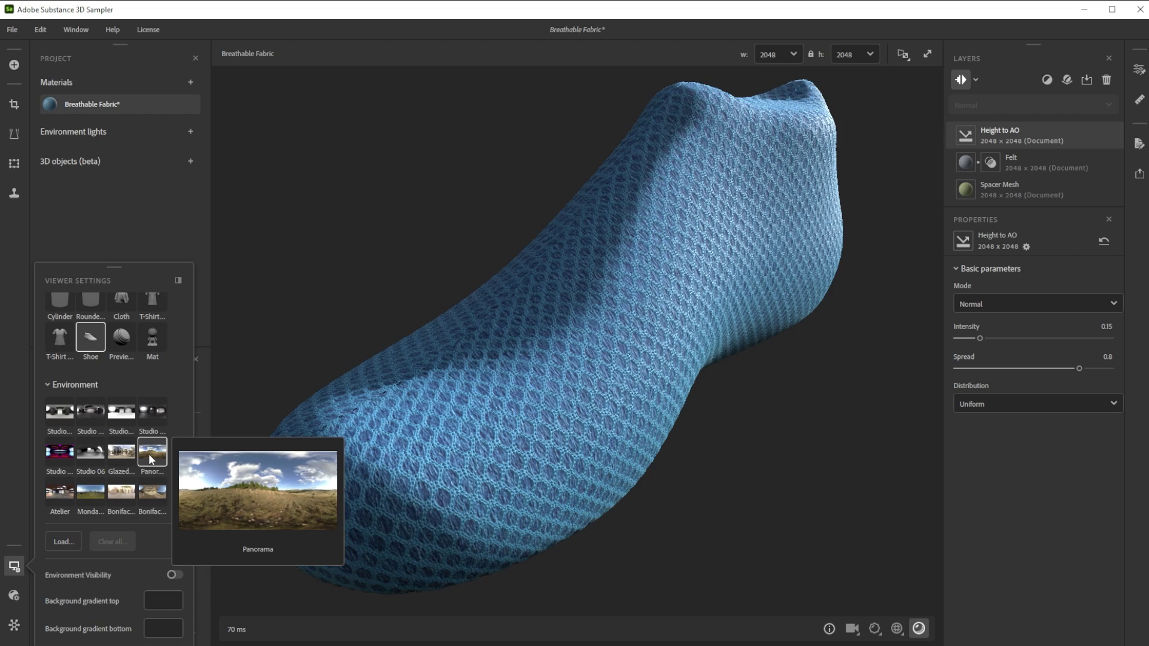
click(57, 493)
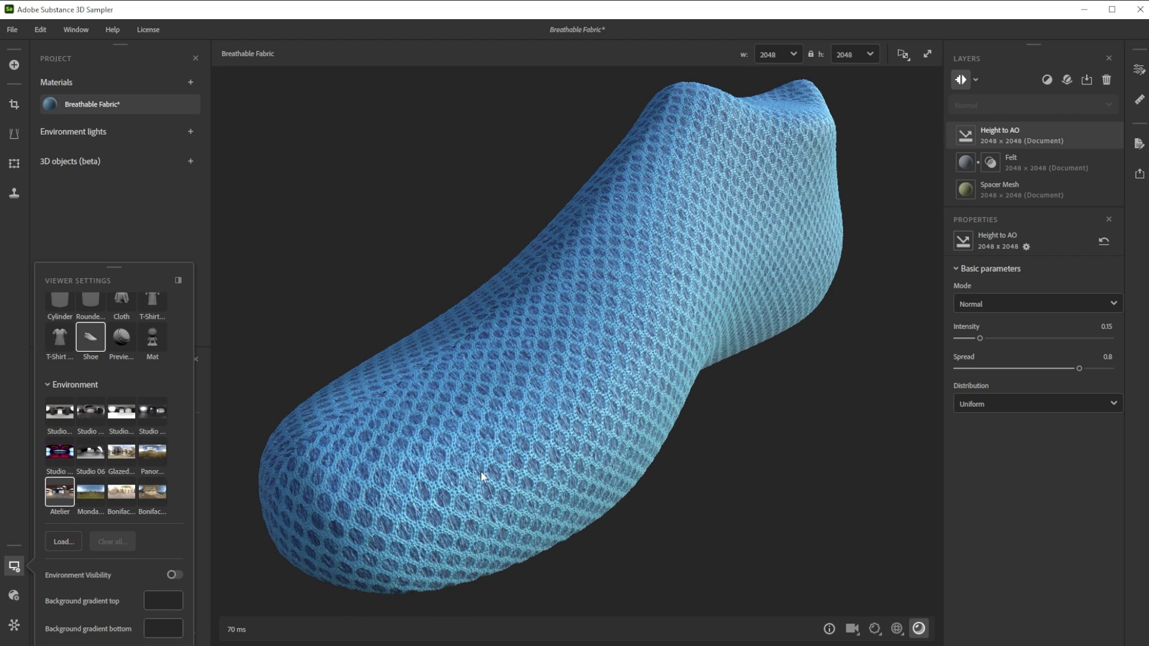
shift+right_drag(451, 469, 758, 487)
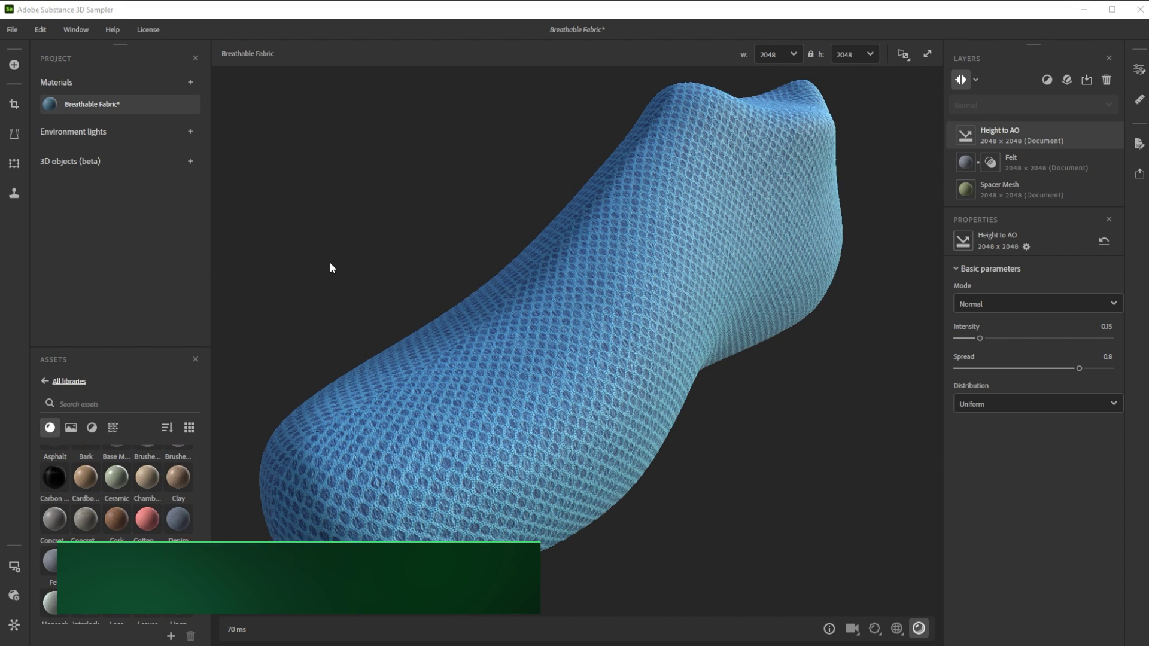
Save the project again over the existing Breathable Fabric file.
click(18, 27)
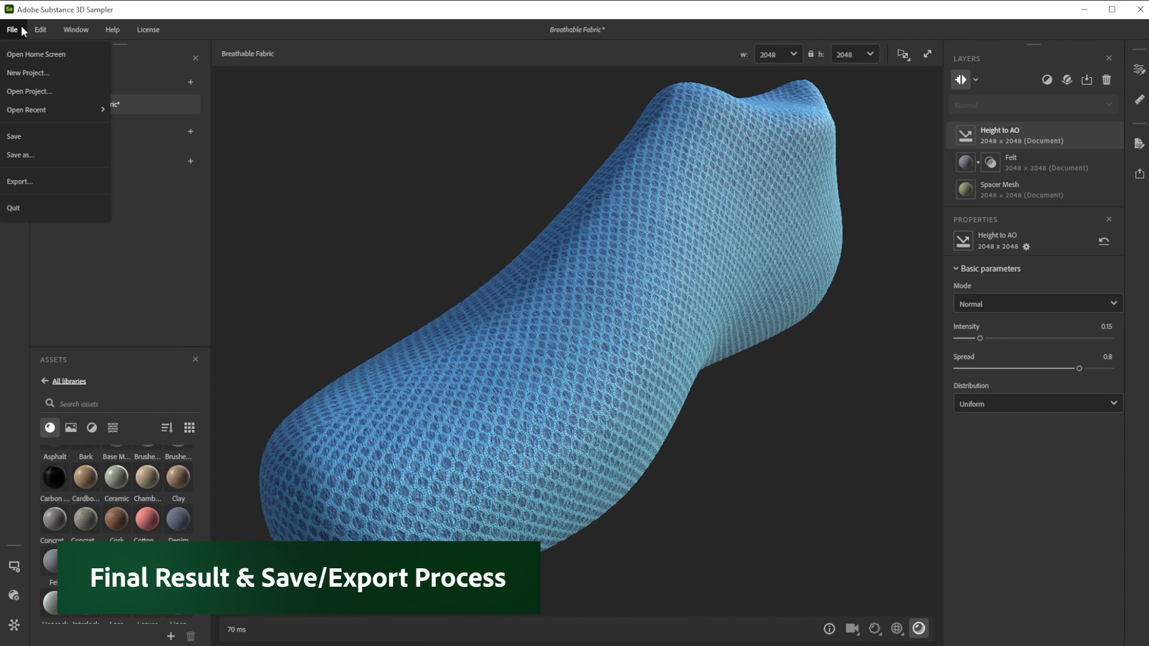
click(41, 155)
click(155, 105)
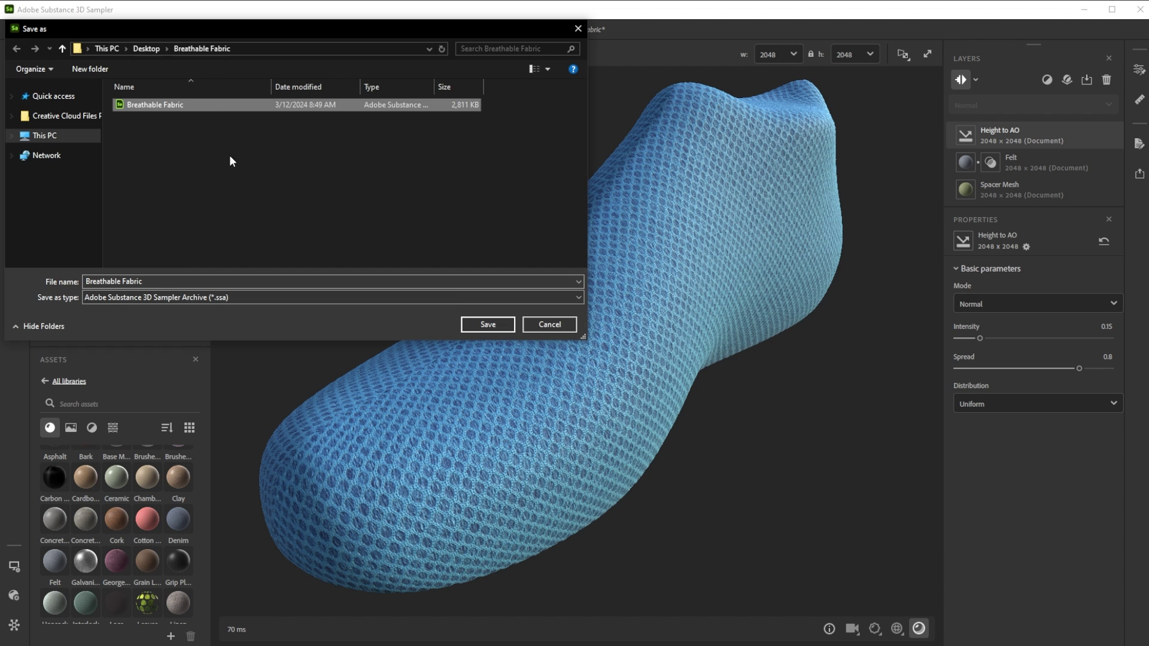
click(488, 324)
Confirm replacing the existing file and send the material to Substance 3D Designer.
click(607, 328)
click(1139, 174)
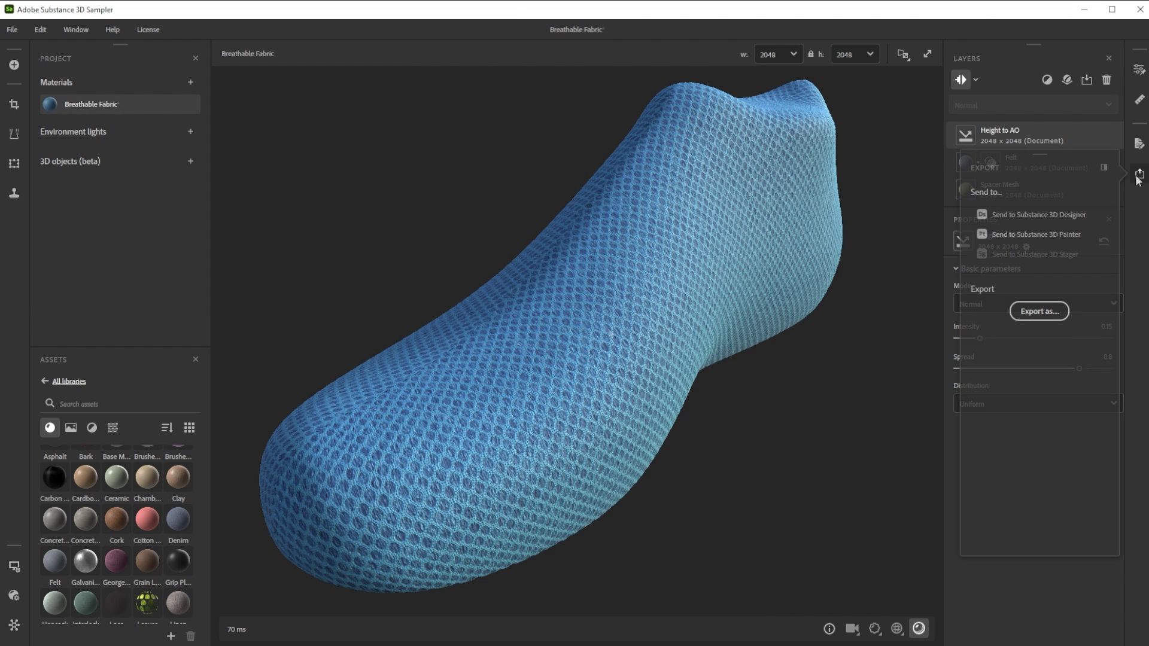
click(1054, 214)
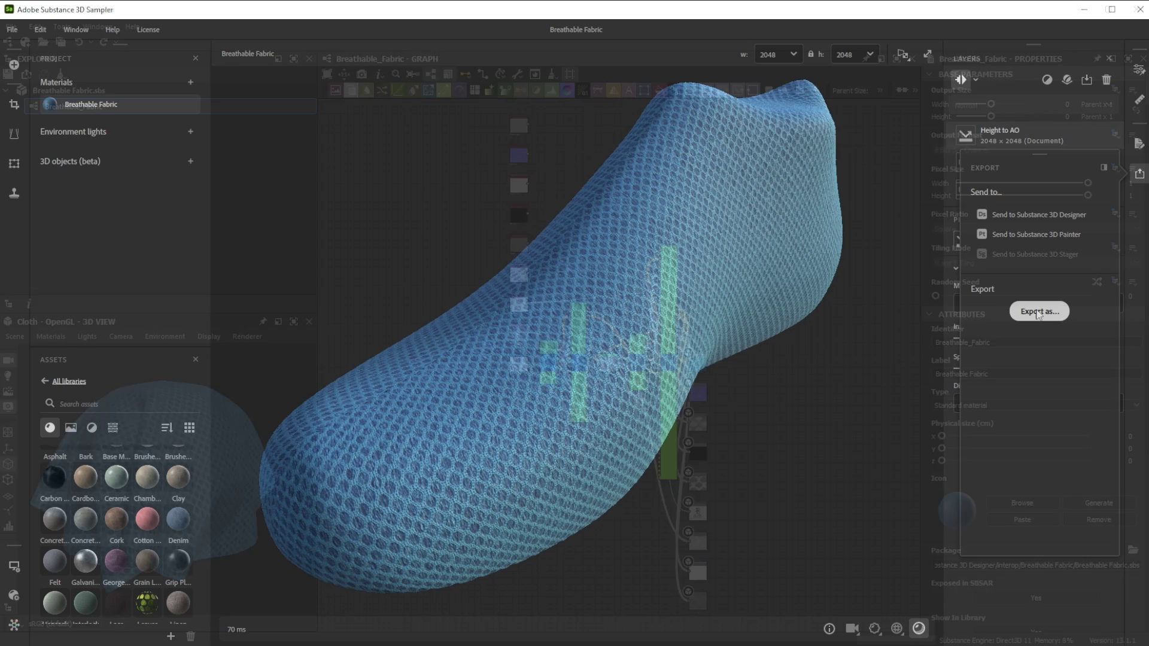
Export Breathable Fabric as an SBSAR file.
click(1038, 311)
click(346, 120)
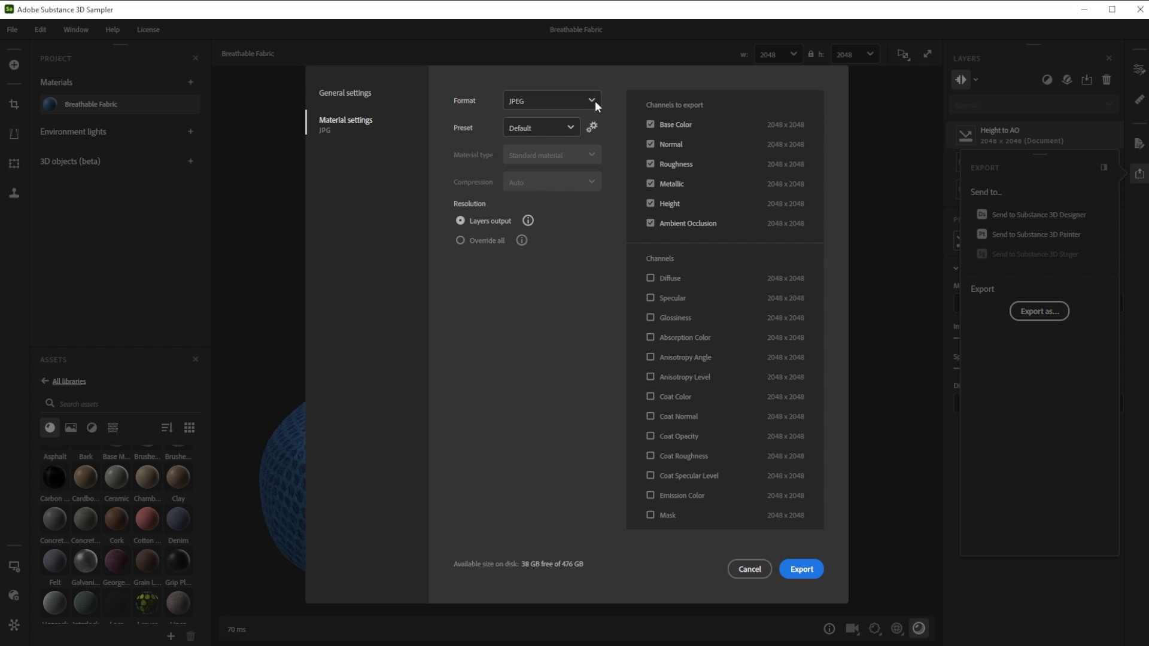
click(591, 100)
click(580, 123)
click(802, 567)
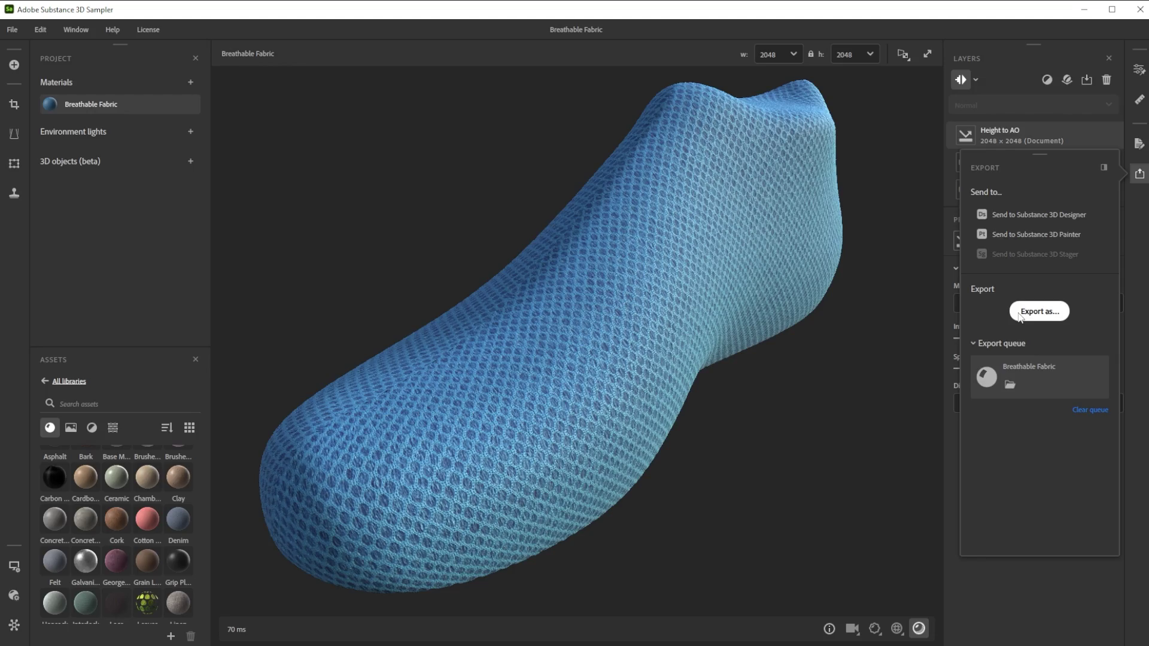
Export Breathable Fabric again as JPEG textures.
click(1039, 311)
click(377, 119)
click(590, 100)
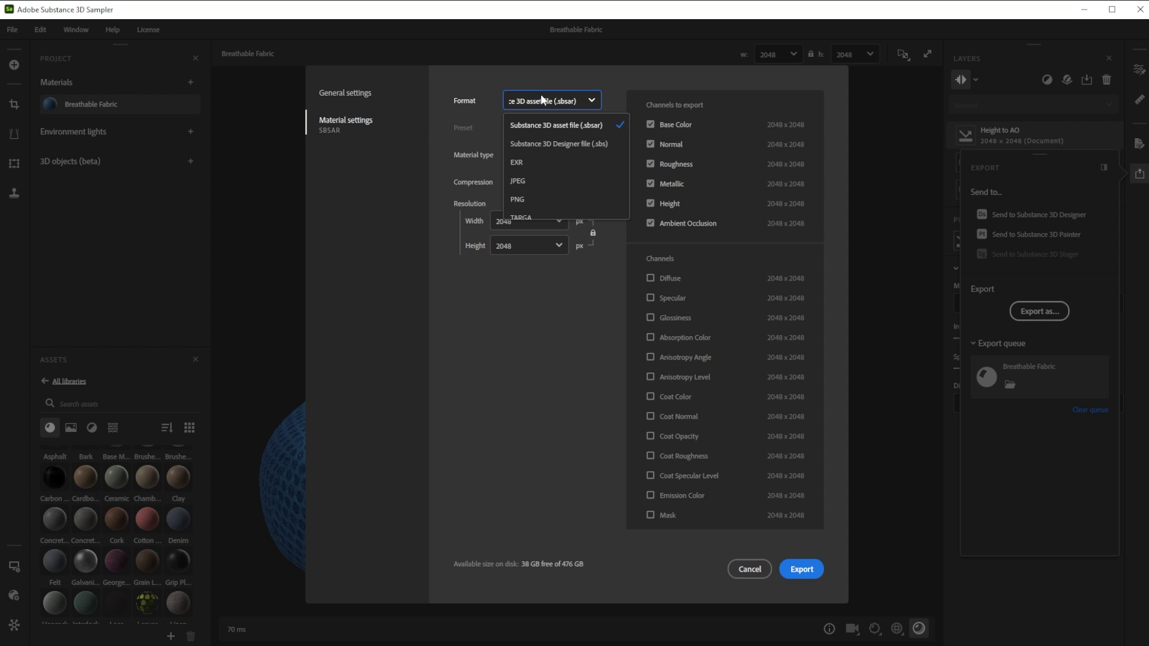
click(531, 181)
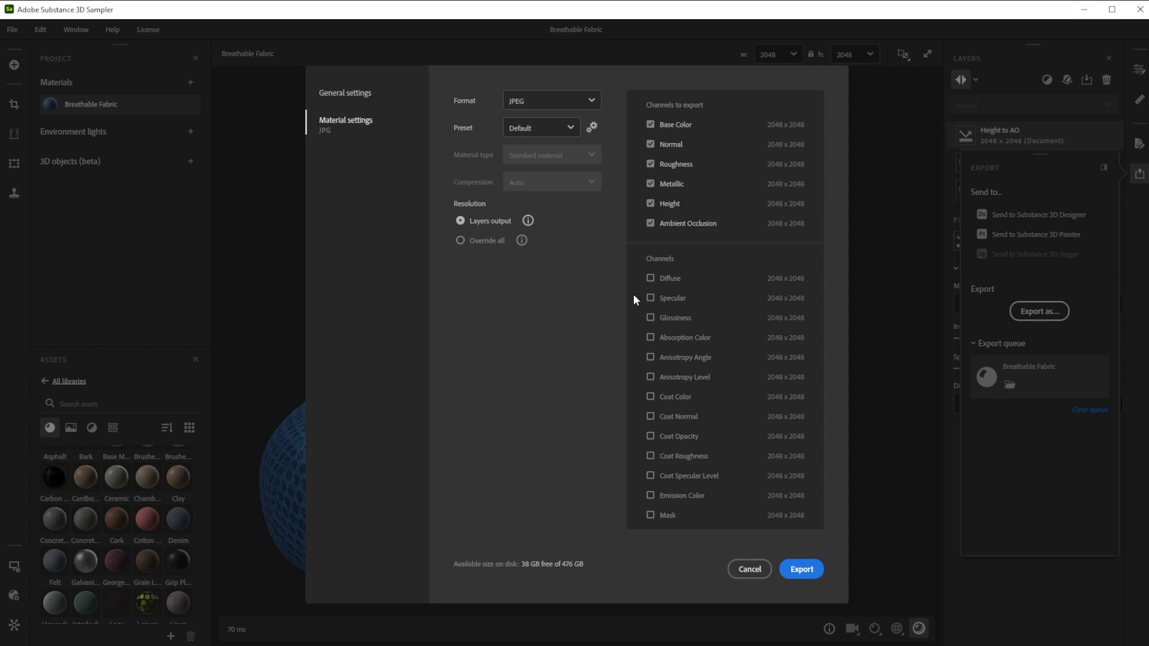
click(802, 568)
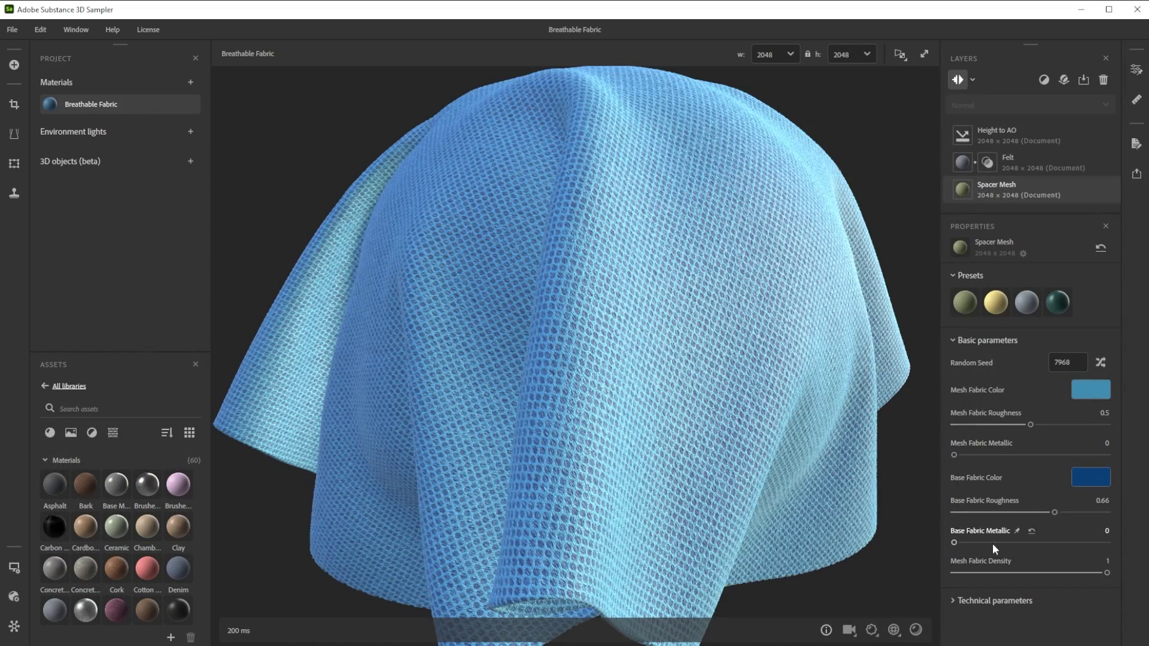
Raise Spacer Mesh Fabric Density to 1 and lighten its mesh colour to greyish blue.
drag(1017, 573, 1107, 572)
click(1090, 390)
drag(568, 264, 583, 274)
click(1080, 623)
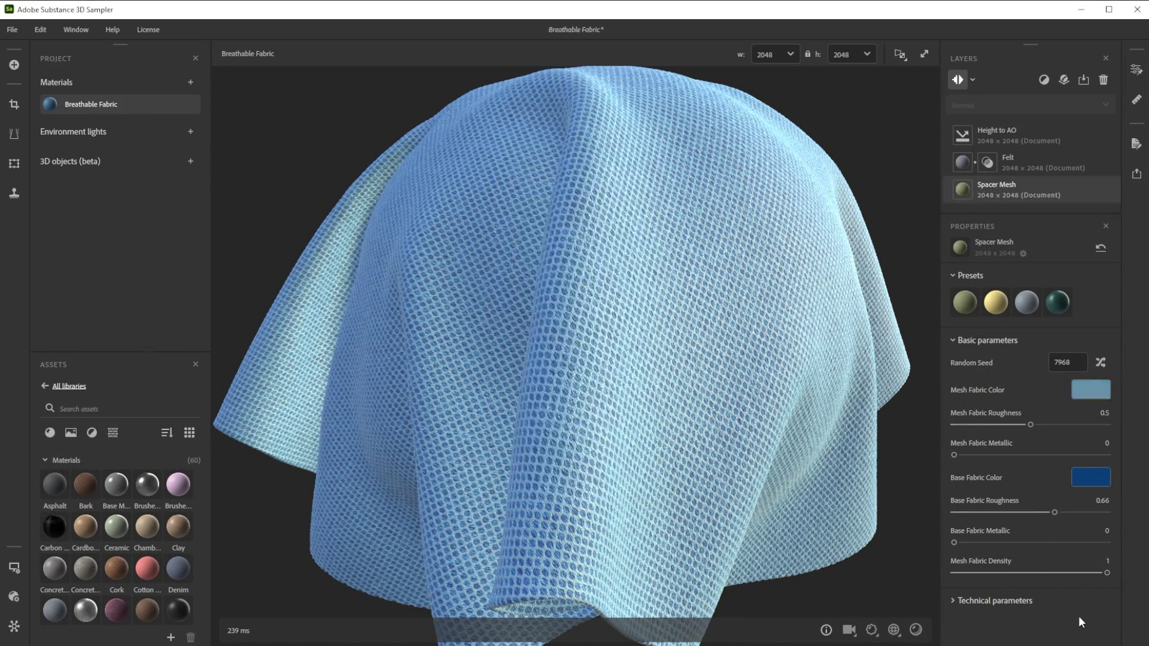
click(1090, 477)
Shift the Felt layer's Fabric Color hue to purple (#7D72E2).
click(1016, 162)
click(1089, 390)
drag(639, 246, 639, 229)
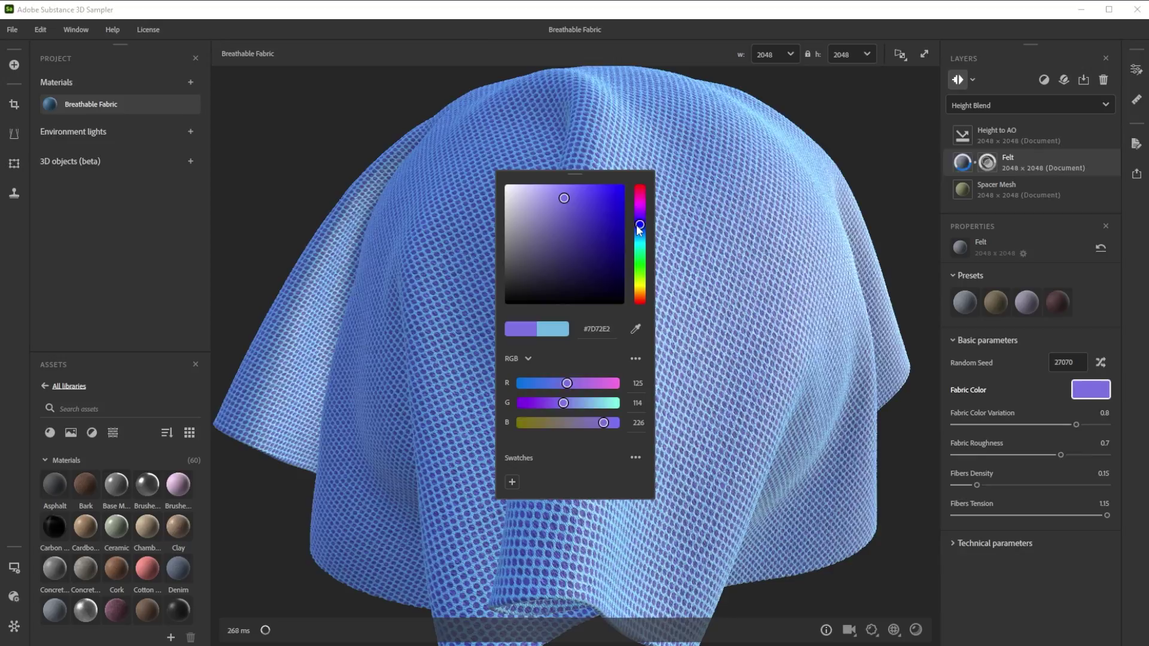